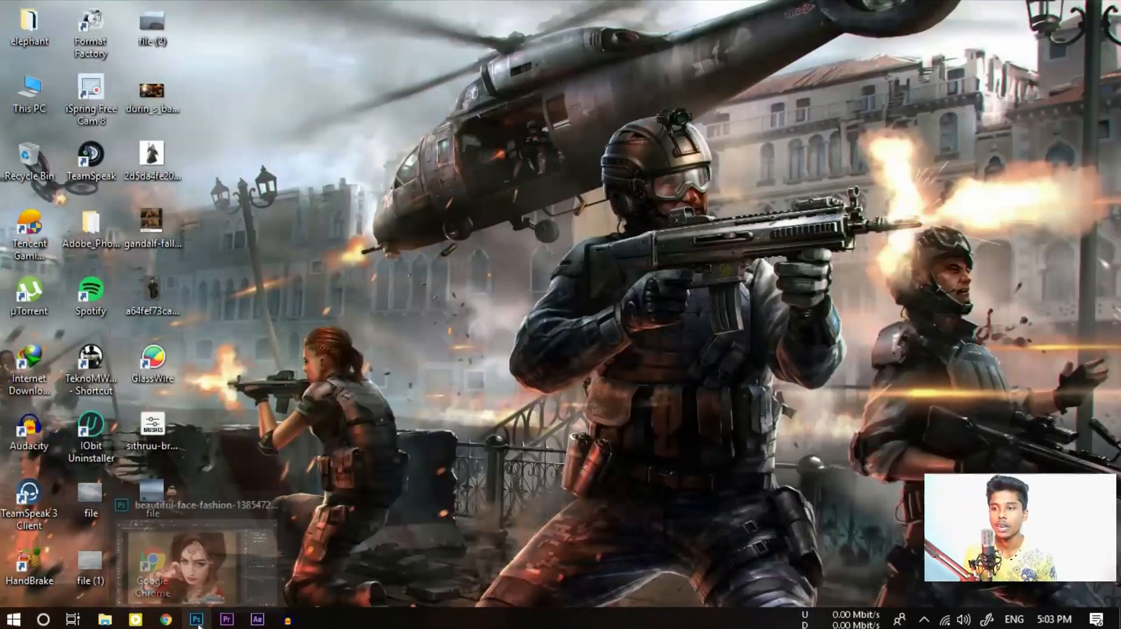
Switch to Photoshop, unlock the portrait's Background layer into a regular layer and select it for editing.
{"action": "left_click", "coordinate": [197, 620]}
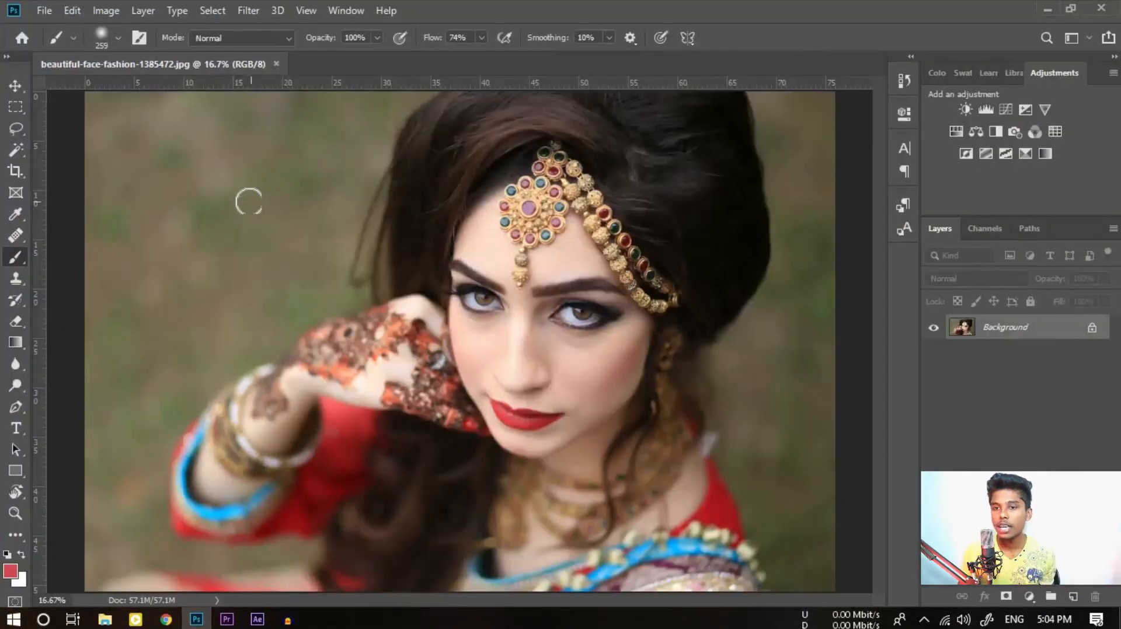
{"action": "scroll", "coordinate": [260, 171], "scroll_direction": "down", "scroll_amount": 1}
{"action": "scroll", "coordinate": [261, 169], "scroll_direction": "up", "scroll_amount": 2}
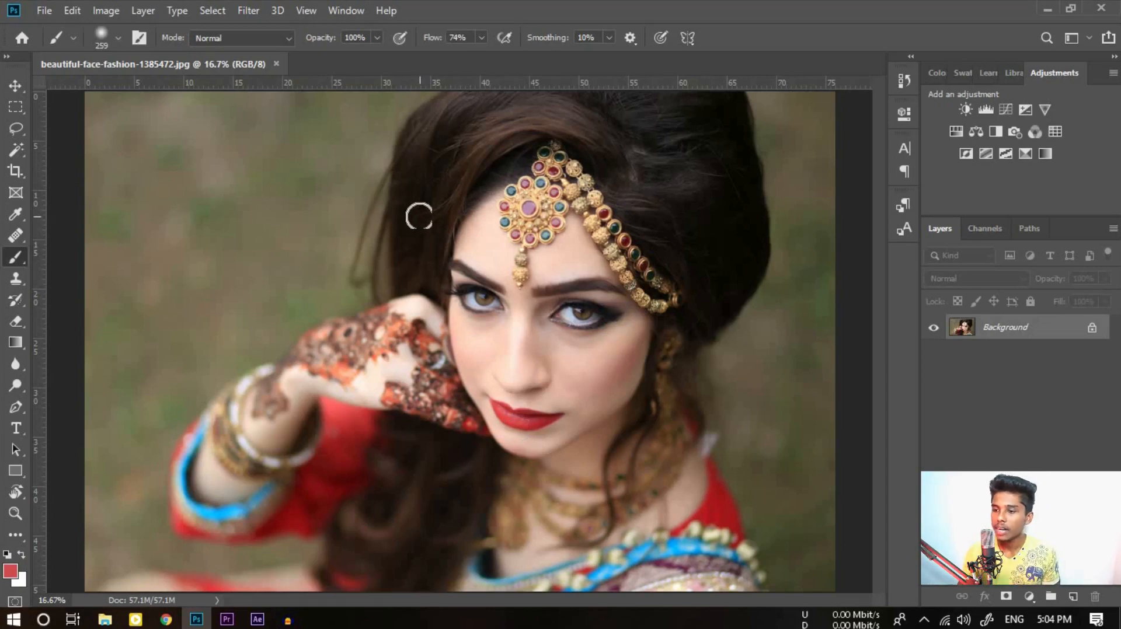
{"action": "left_click", "coordinate": [1089, 326]}
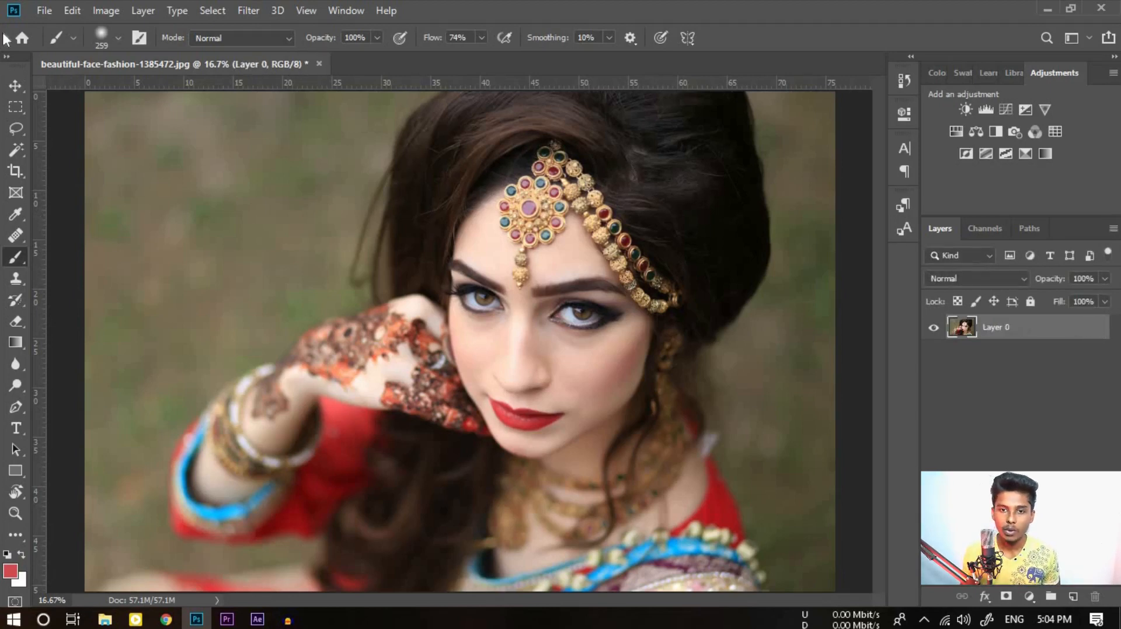
{"action": "left_click", "coordinate": [11, 88]}
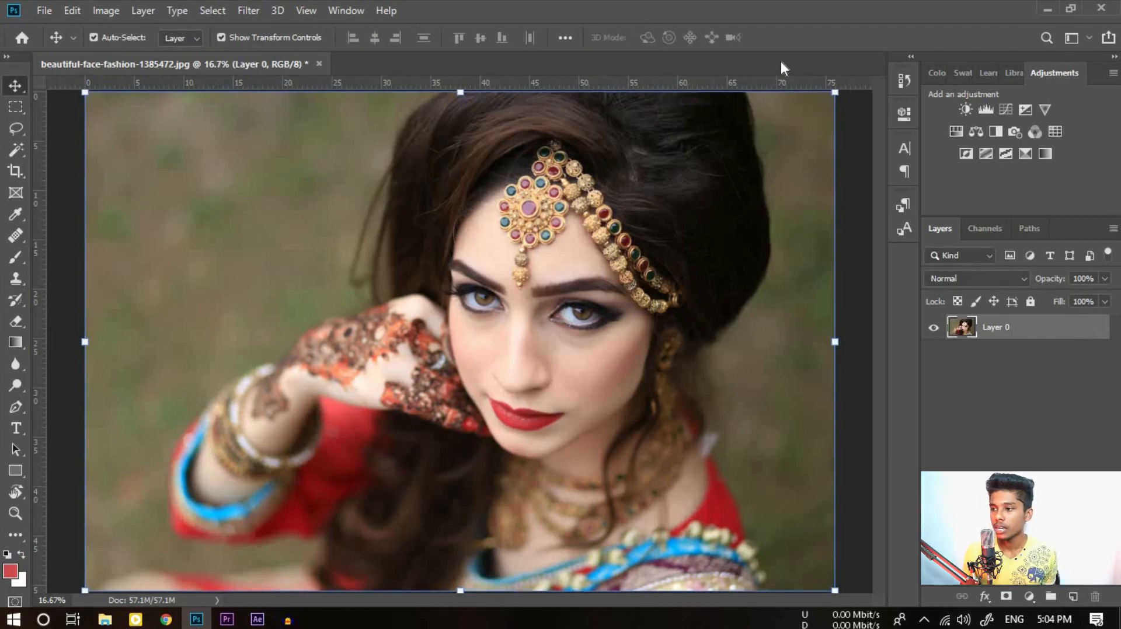
{"action": "left_click", "coordinate": [849, 178]}
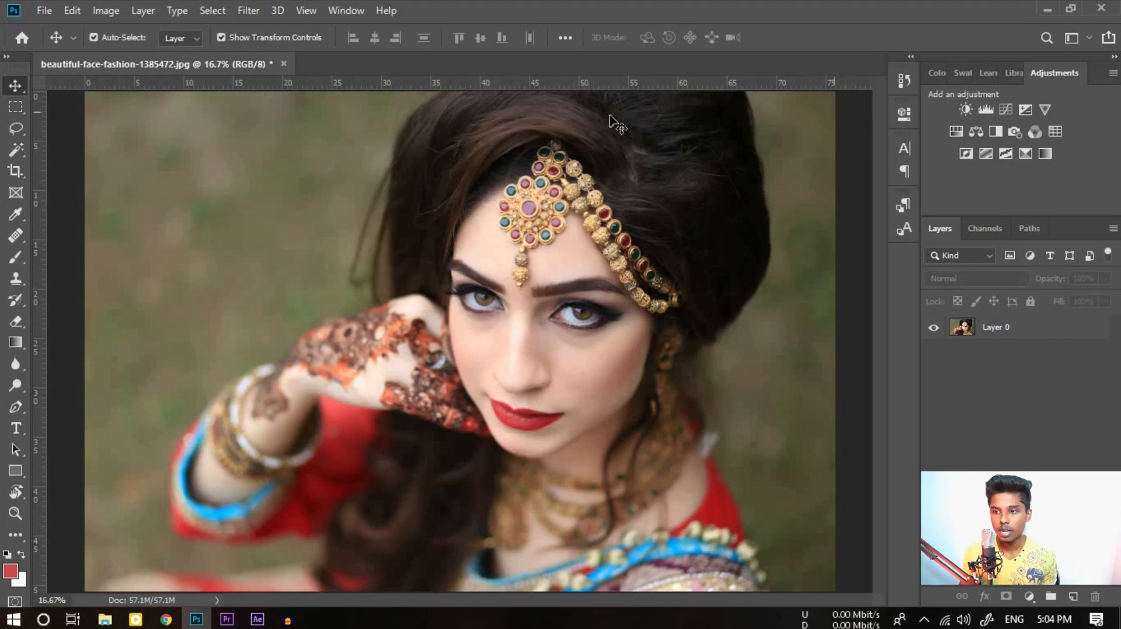
{"action": "left_click", "coordinate": [995, 339]}
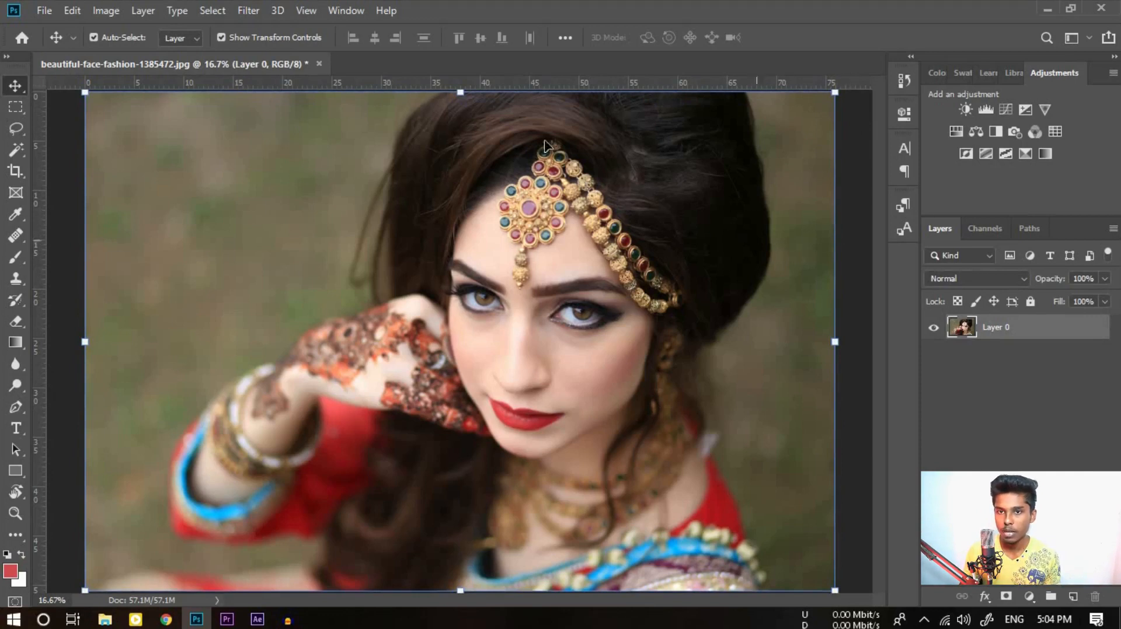
Select the red areas of the portrait with Color Range, using Sampled Colors and a Fuzziness of 146.
{"action": "left_click", "coordinate": [223, 9]}
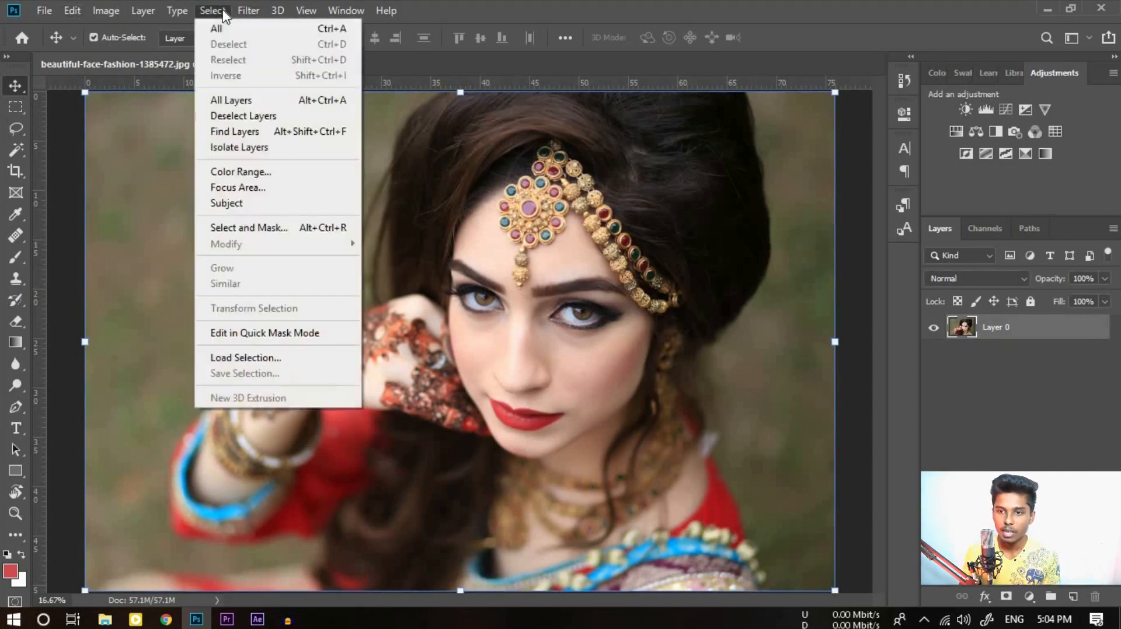
{"action": "left_click", "coordinate": [256, 171]}
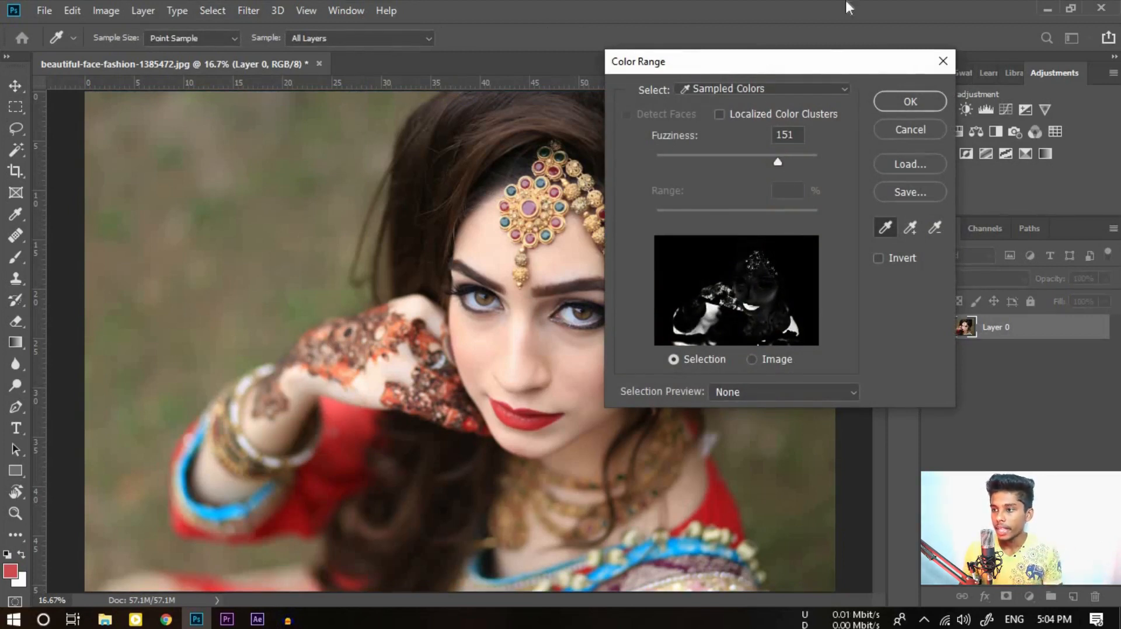
{"action": "left_click", "coordinate": [748, 89]}
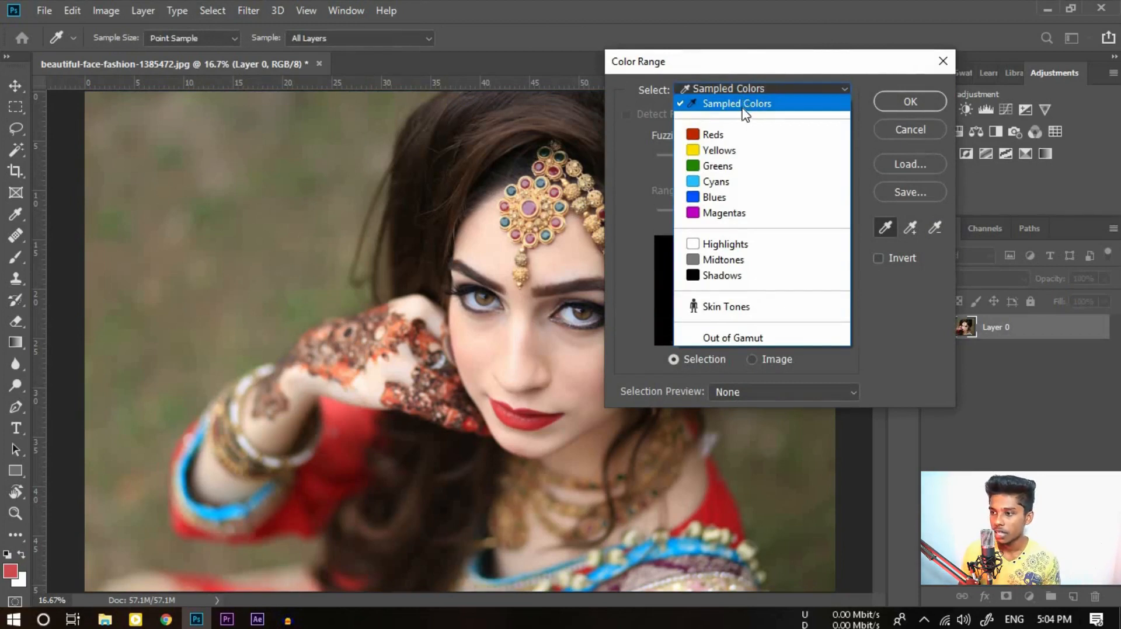
{"action": "left_click", "coordinate": [745, 109]}
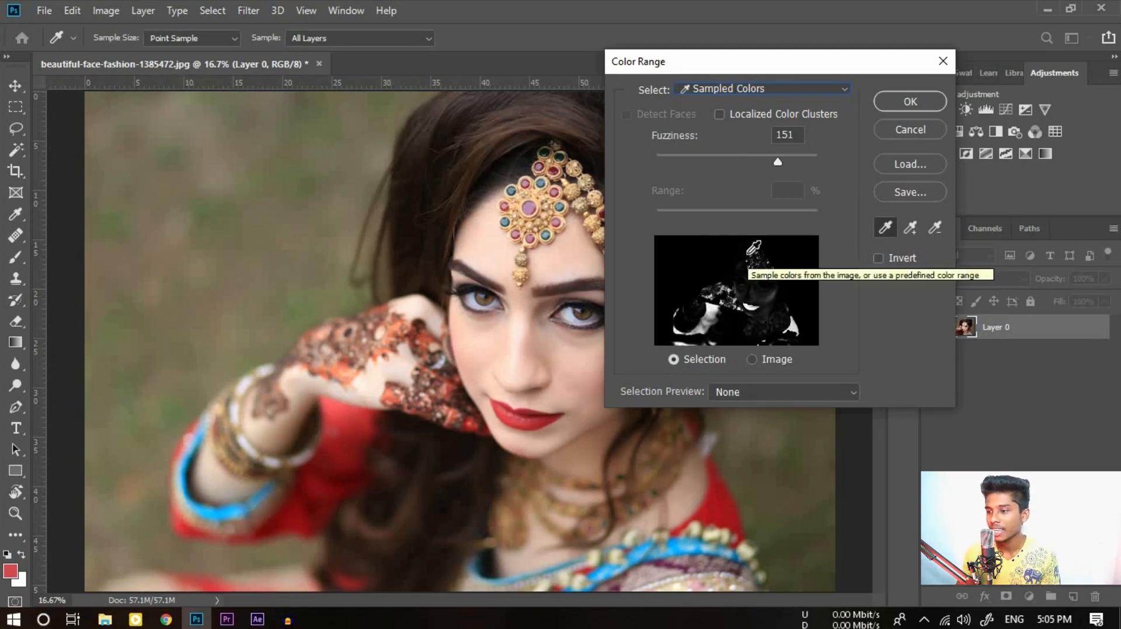
{"action": "mouse_move", "coordinate": [777, 160]}
{"action": "left_mouse_down"}
{"action": "mouse_move", "coordinate": [687, 159]}
{"action": "mouse_move", "coordinate": [774, 166]}
{"action": "left_mouse_up"}
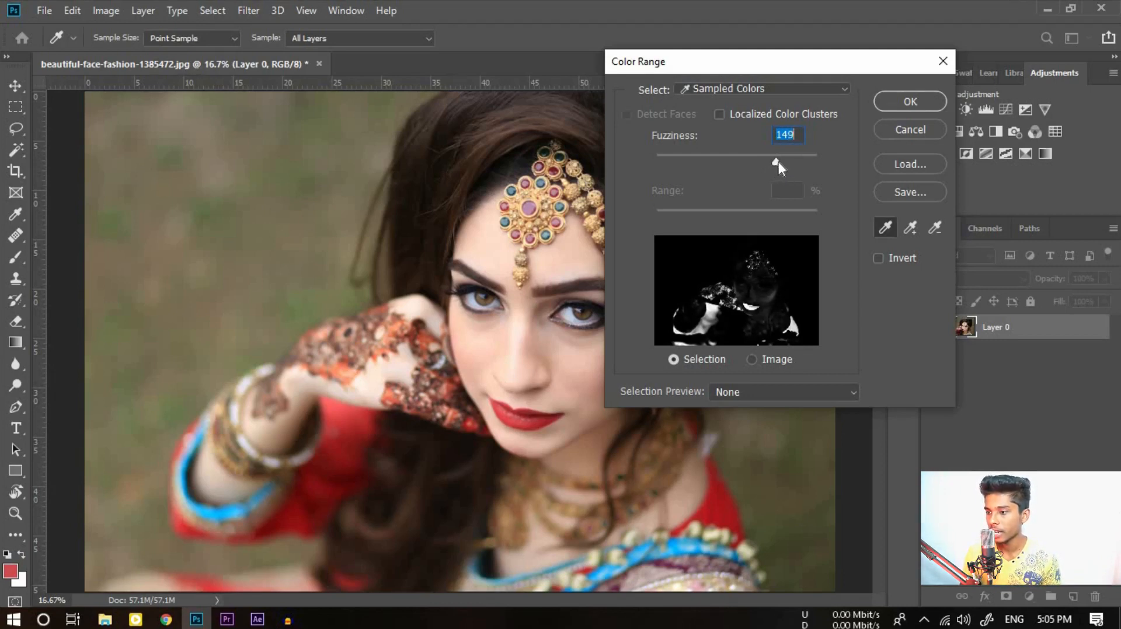
{"action": "left_click_drag", "start_coordinate": [774, 159], "coordinate": [775, 158]}
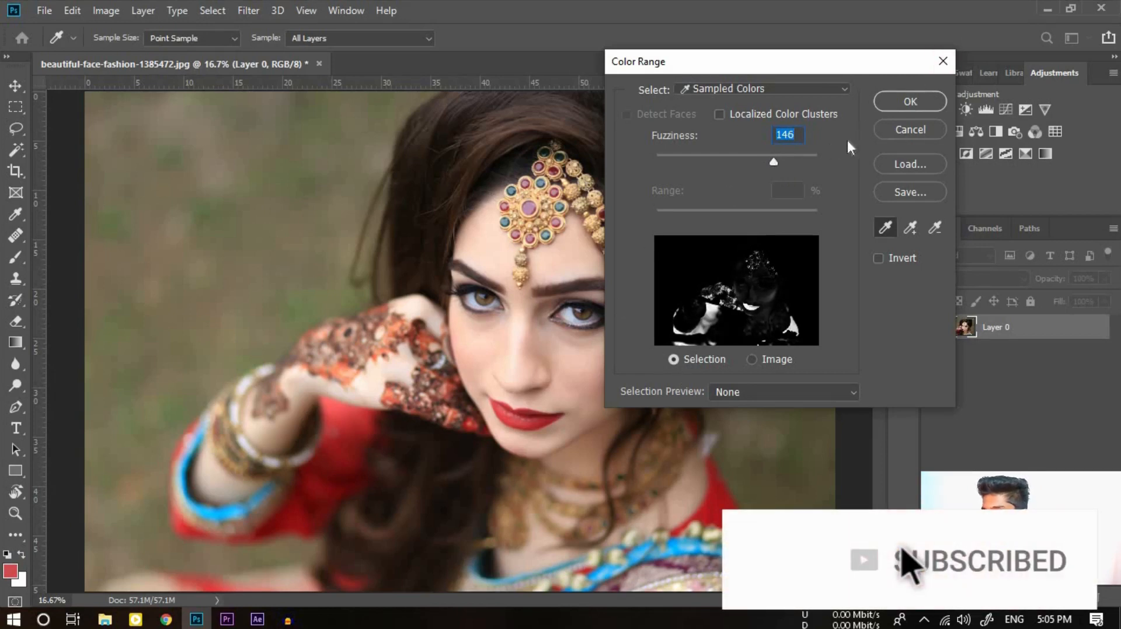
{"action": "left_click", "coordinate": [896, 95]}
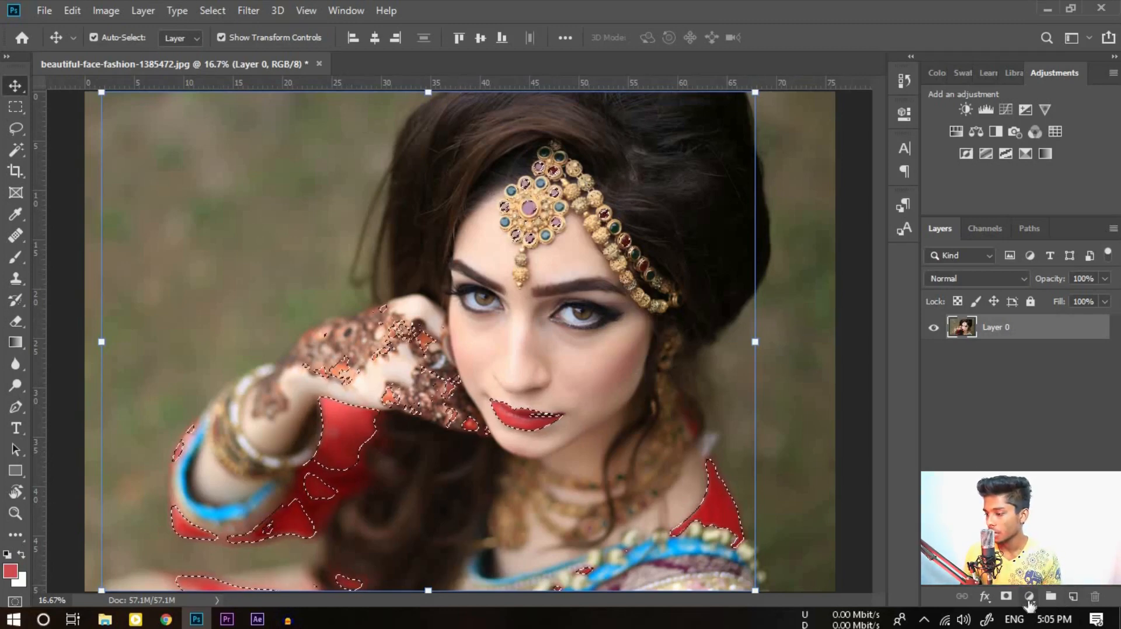
Add a Gradient Map adjustment layer limited to the selected red areas and set its gradient to the Black, White preset.
{"action": "left_click", "coordinate": [1029, 596]}
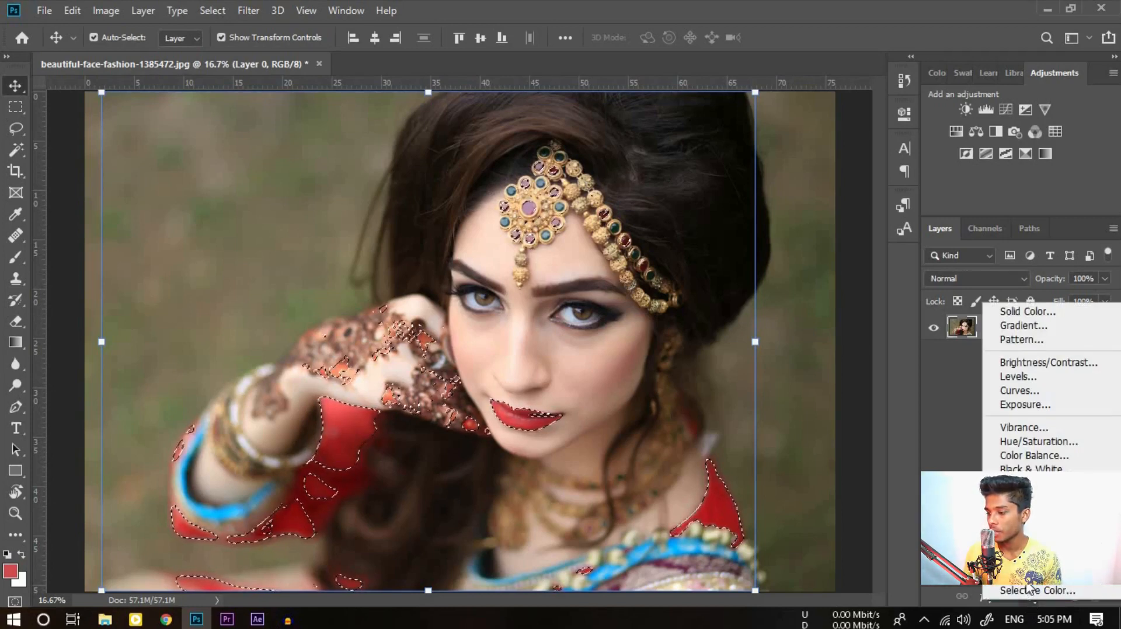
{"action": "left_click", "coordinate": [1027, 577]}
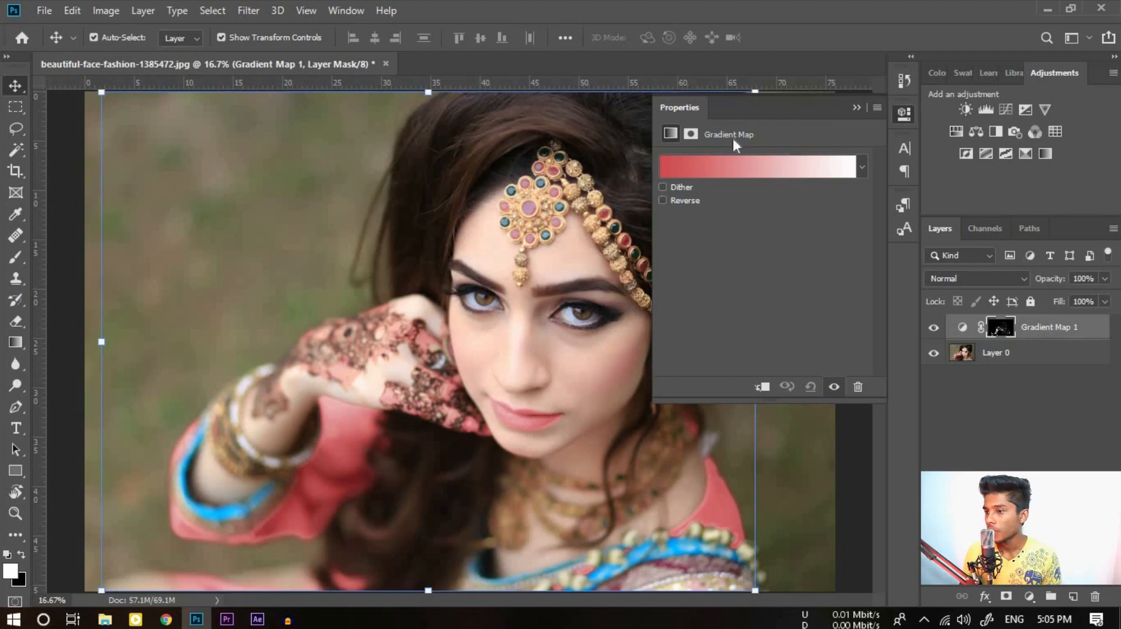
{"action": "left_click", "coordinate": [724, 169]}
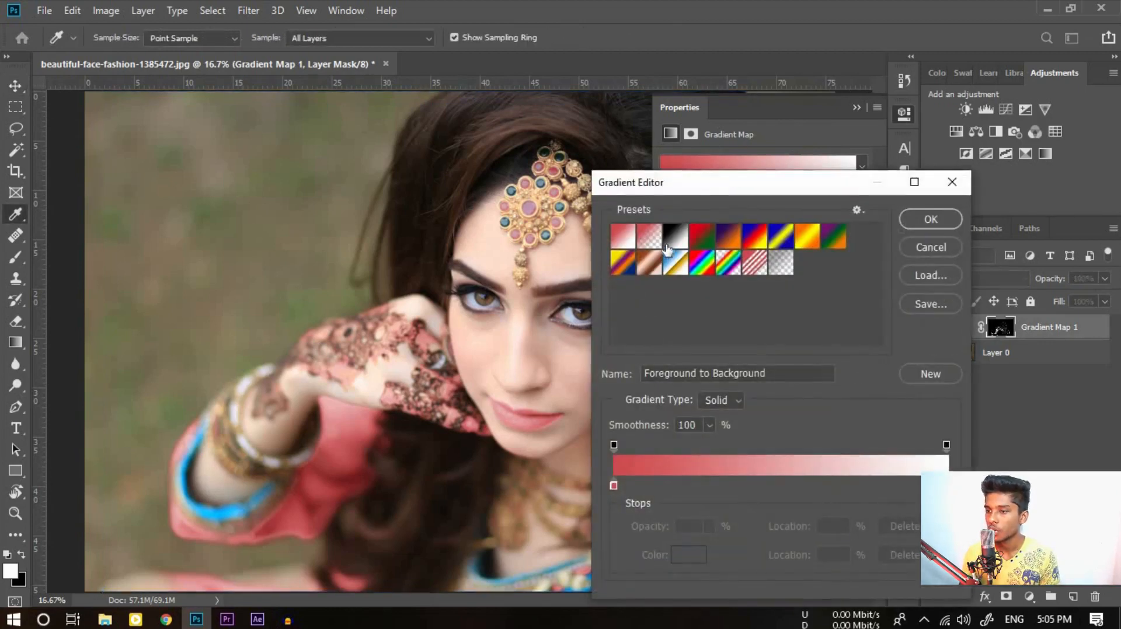
{"action": "left_click_drag", "start_coordinate": [705, 192], "coordinate": [772, 136]}
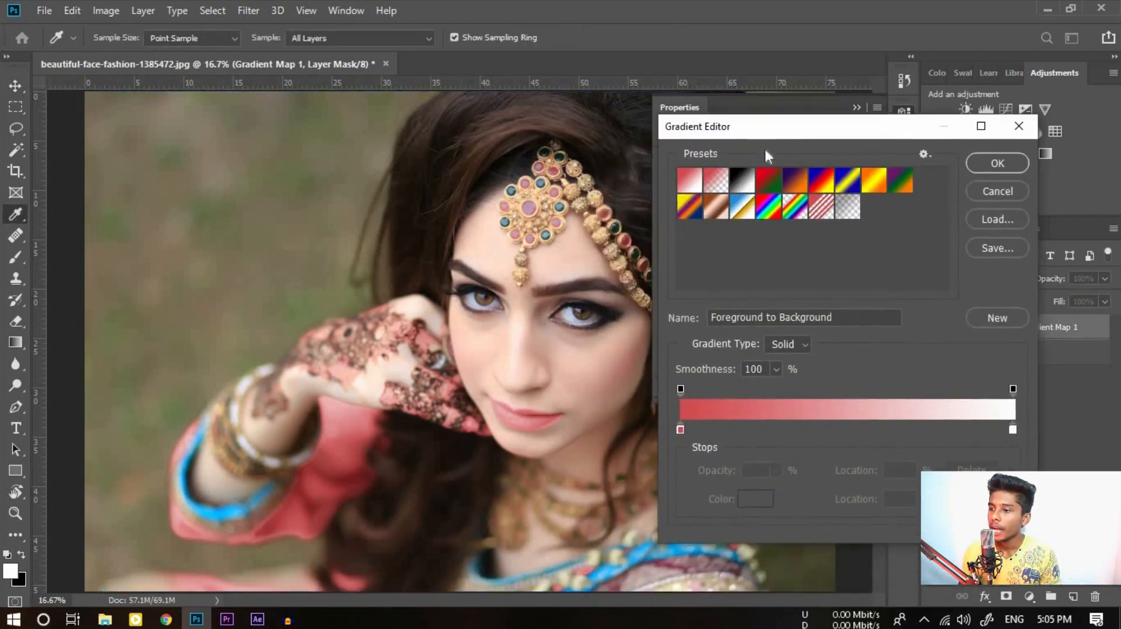
{"action": "left_click", "coordinate": [737, 185]}
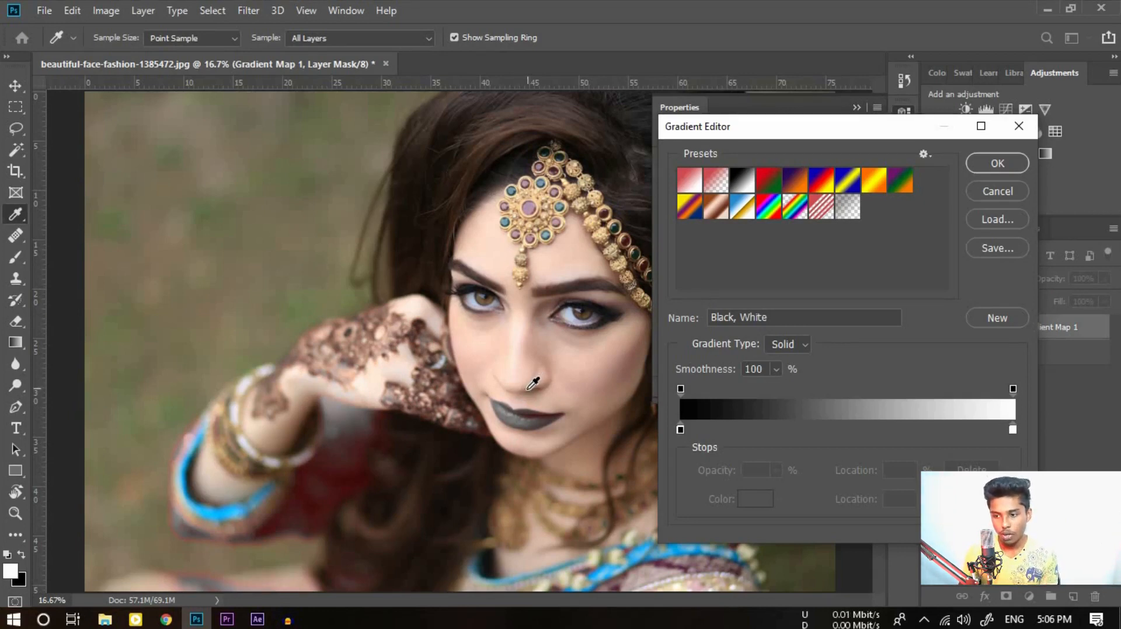
{"action": "scroll", "coordinate": [519, 412], "scroll_direction": "up", "scroll_amount": 4}
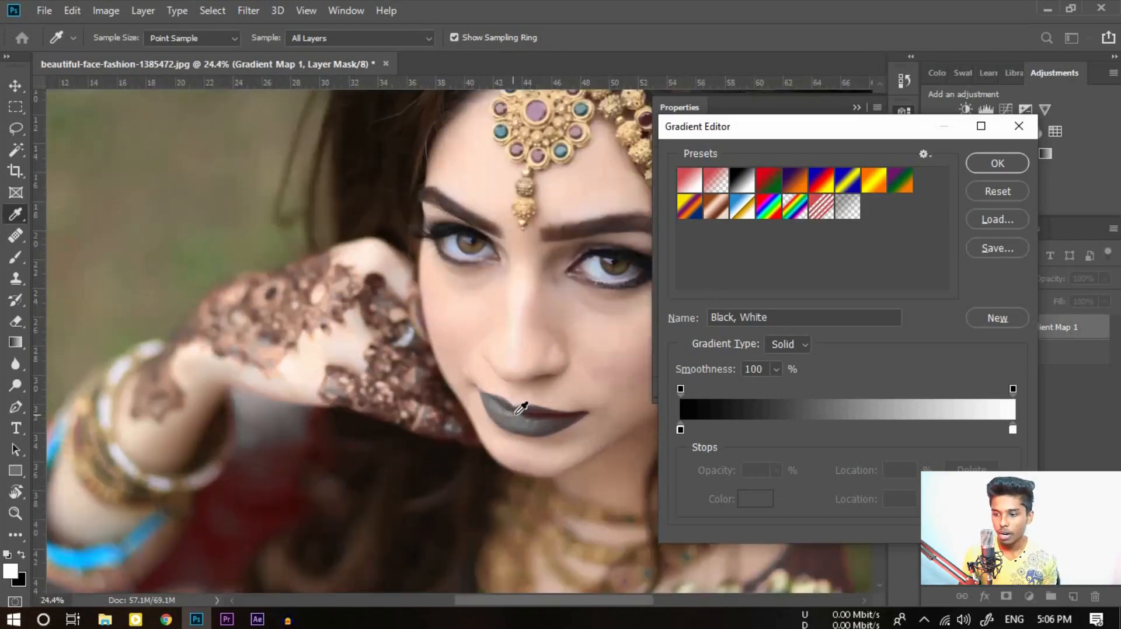
{"action": "scroll", "coordinate": [543, 402], "scroll_direction": "down", "scroll_amount": 3}
{"action": "scroll", "coordinate": [538, 410], "scroll_direction": "up", "scroll_amount": 4}
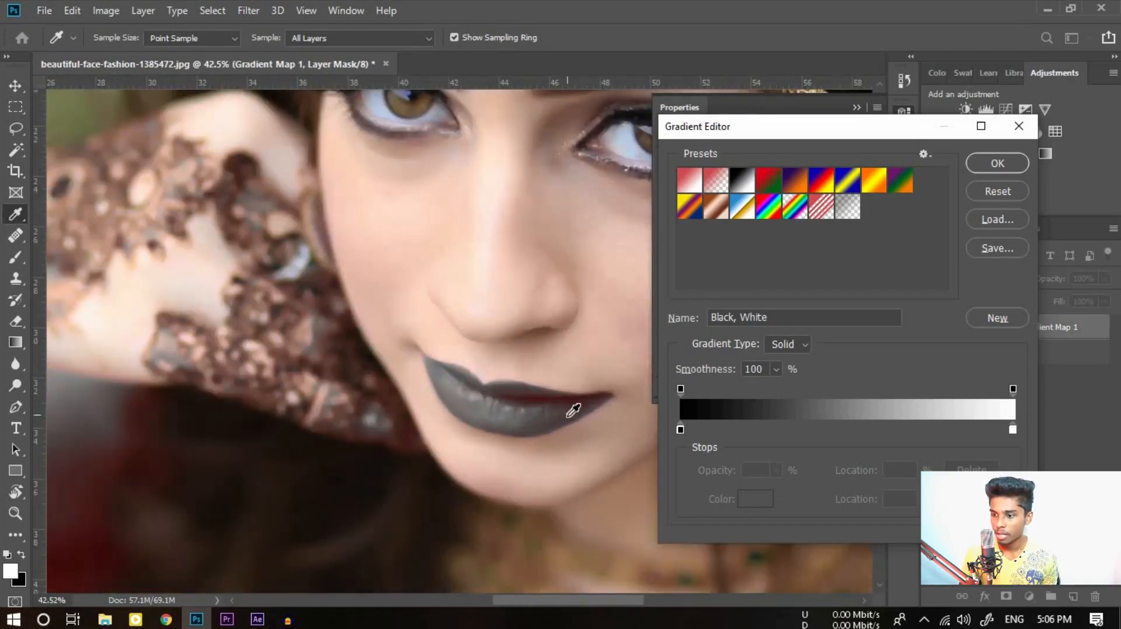
{"action": "scroll", "coordinate": [577, 408], "scroll_direction": "down", "scroll_amount": 3}
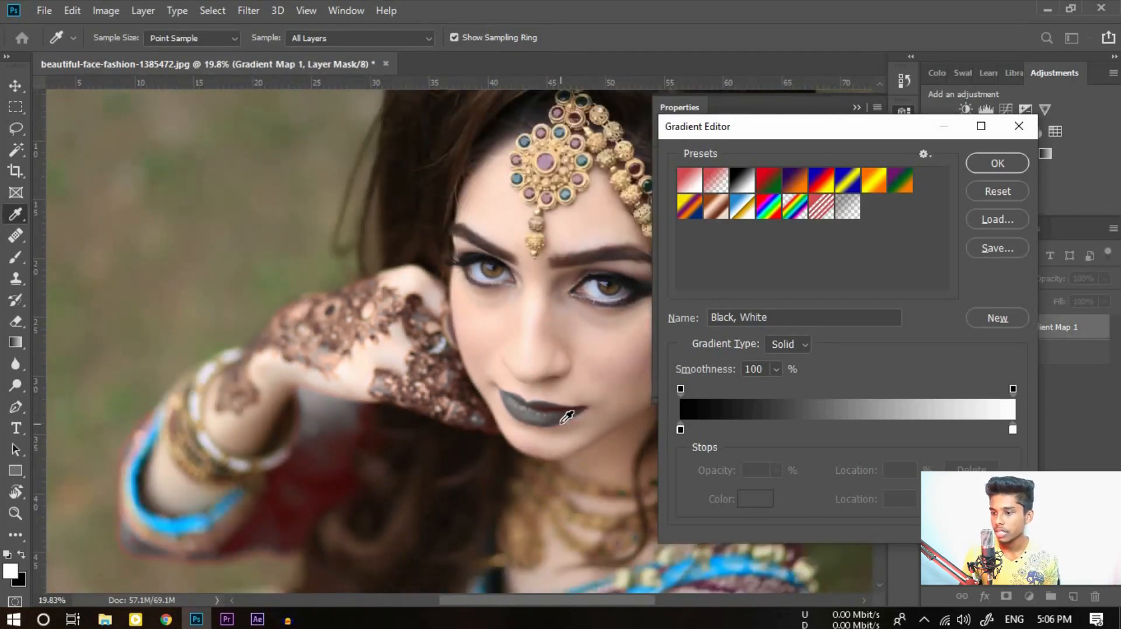
{"action": "scroll", "coordinate": [566, 417], "scroll_direction": "down", "scroll_amount": 1}
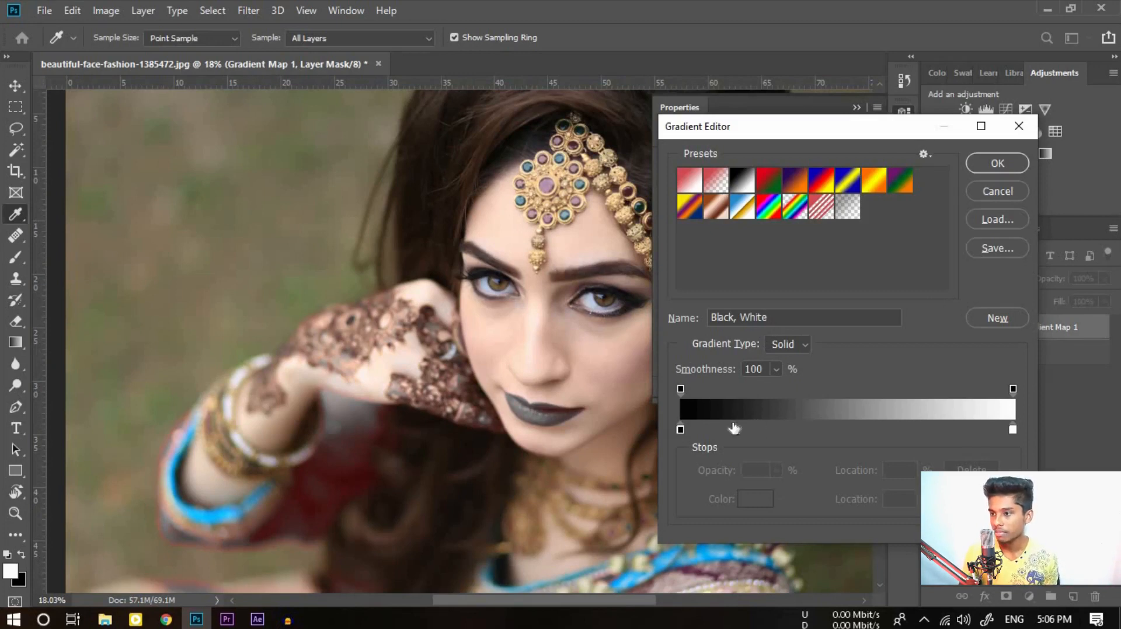
{"action": "left_click", "coordinate": [987, 174]}
{"action": "key", "text": "v"}
{"action": "left_click", "coordinate": [857, 108]}
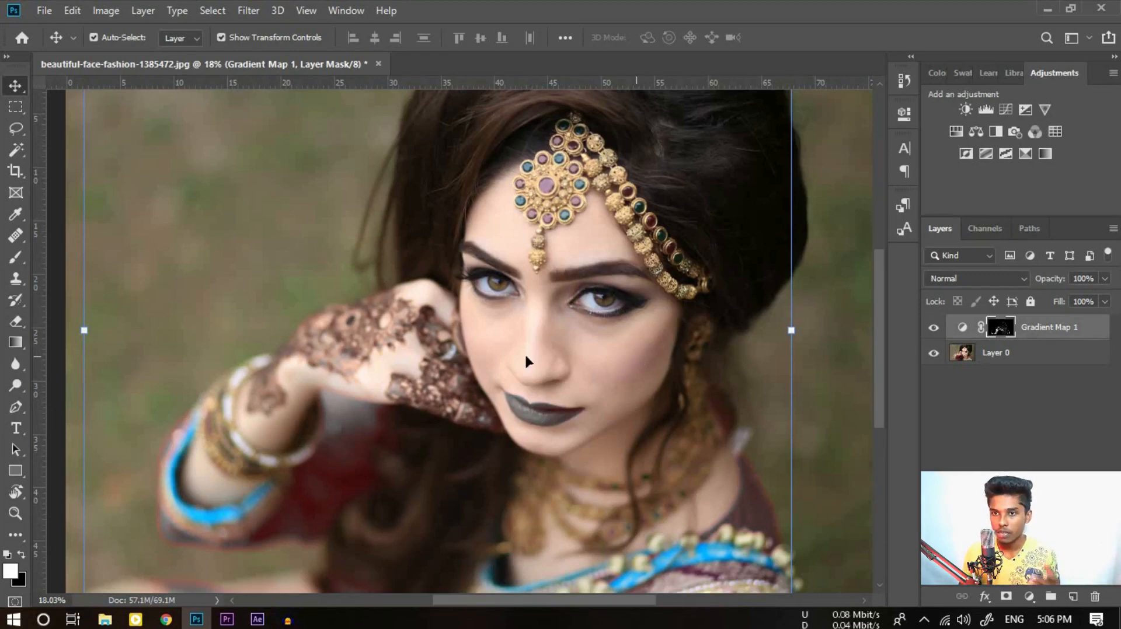
Invert the Gradient Map layer's mask so the black-and-white effect covers everything except the red areas.
{"action": "left_click", "coordinate": [212, 11]}
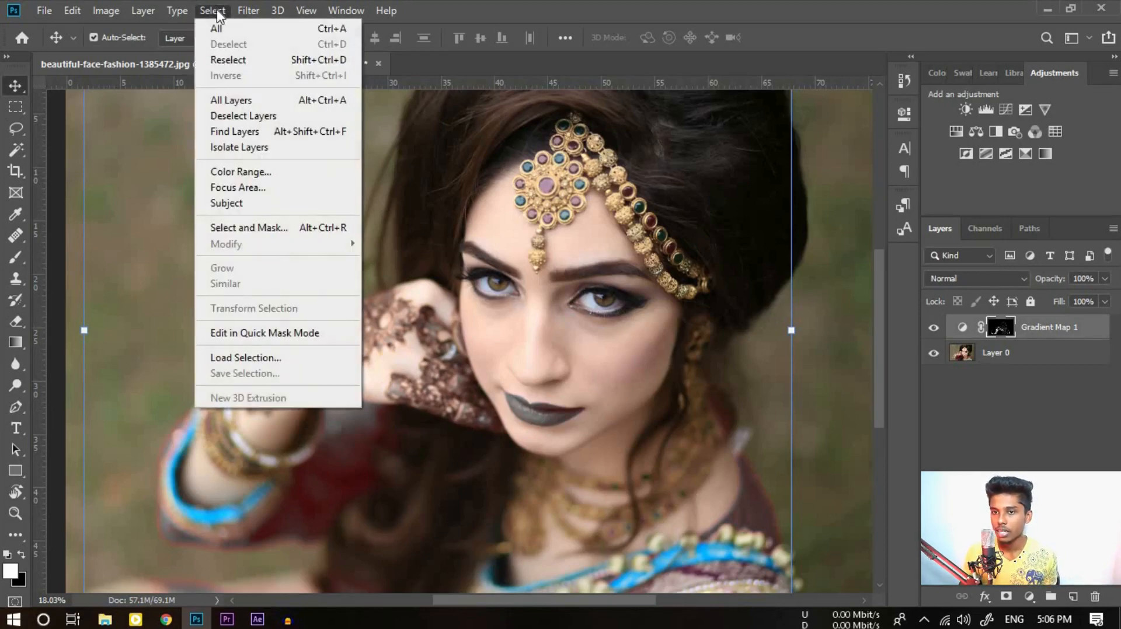
{"action": "left_click", "coordinate": [814, 249]}
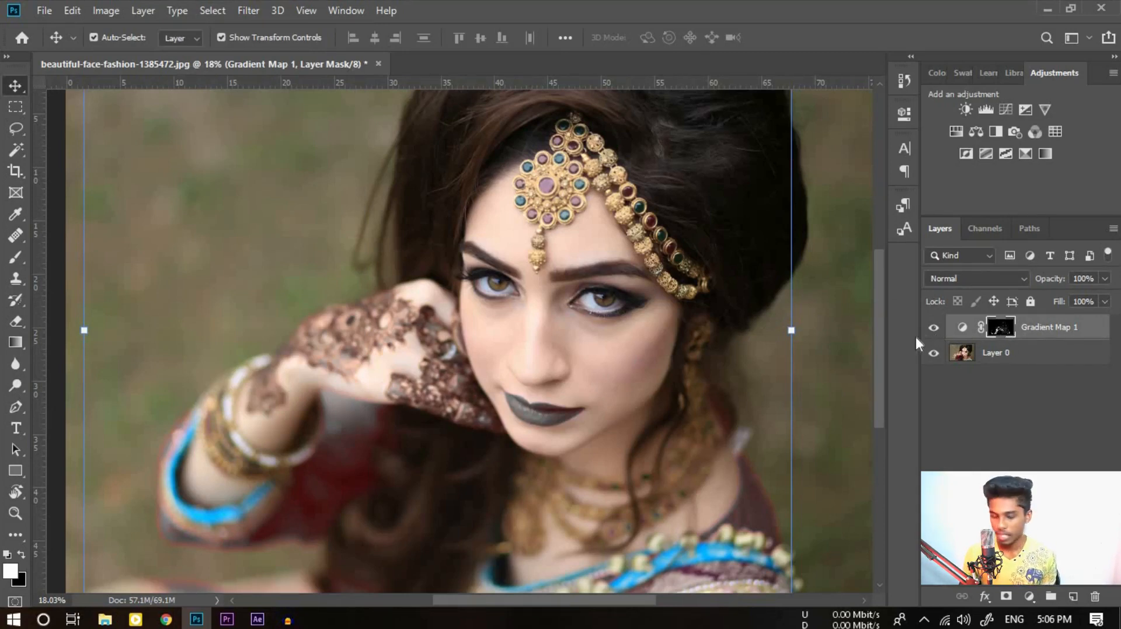
{"action": "key", "text": "ctrl+i"}
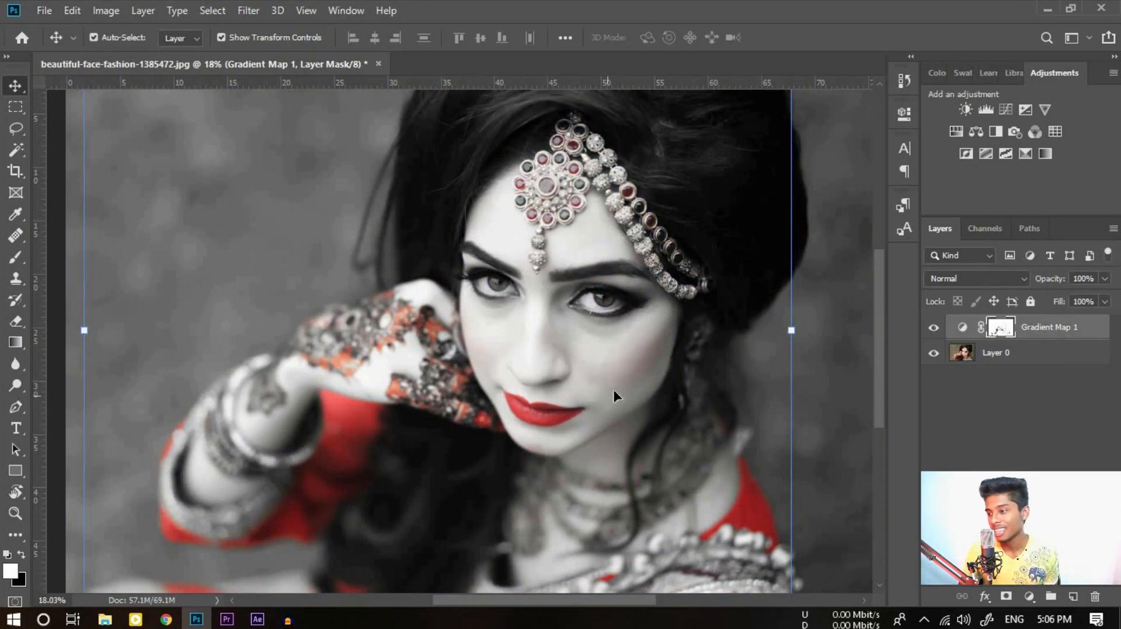
Examine the lips, cheeks, hand and jewellery up close and at full view to check the selective-colour effect.
{"action": "scroll", "coordinate": [668, 341], "scroll_direction": "up", "scroll_amount": 5}
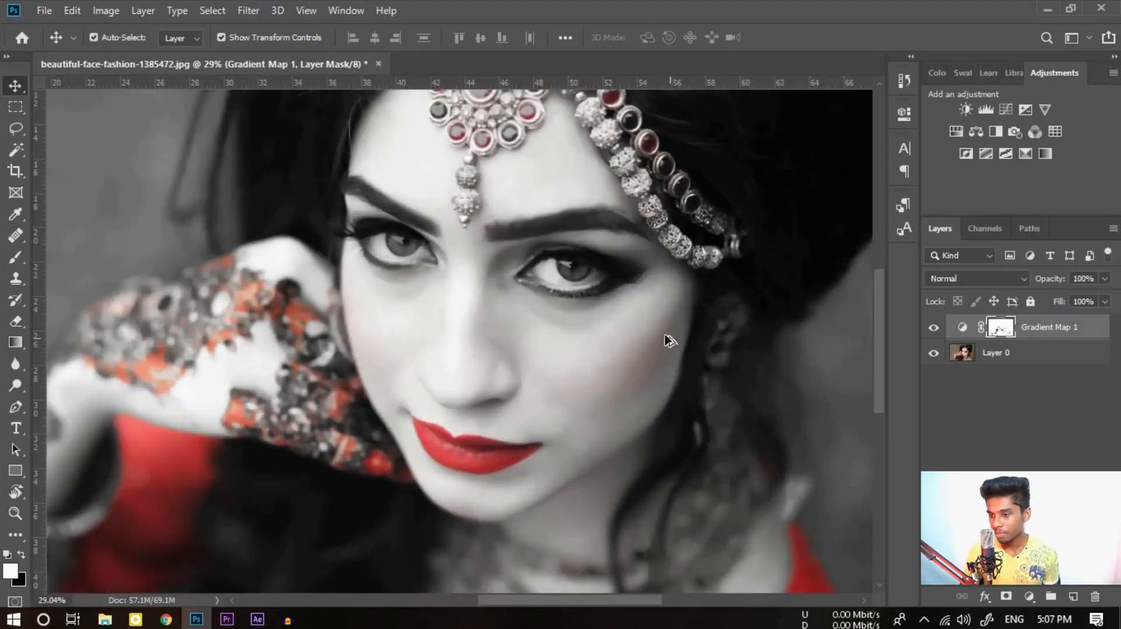
{"action": "scroll", "coordinate": [667, 340], "scroll_direction": "down", "scroll_amount": 4}
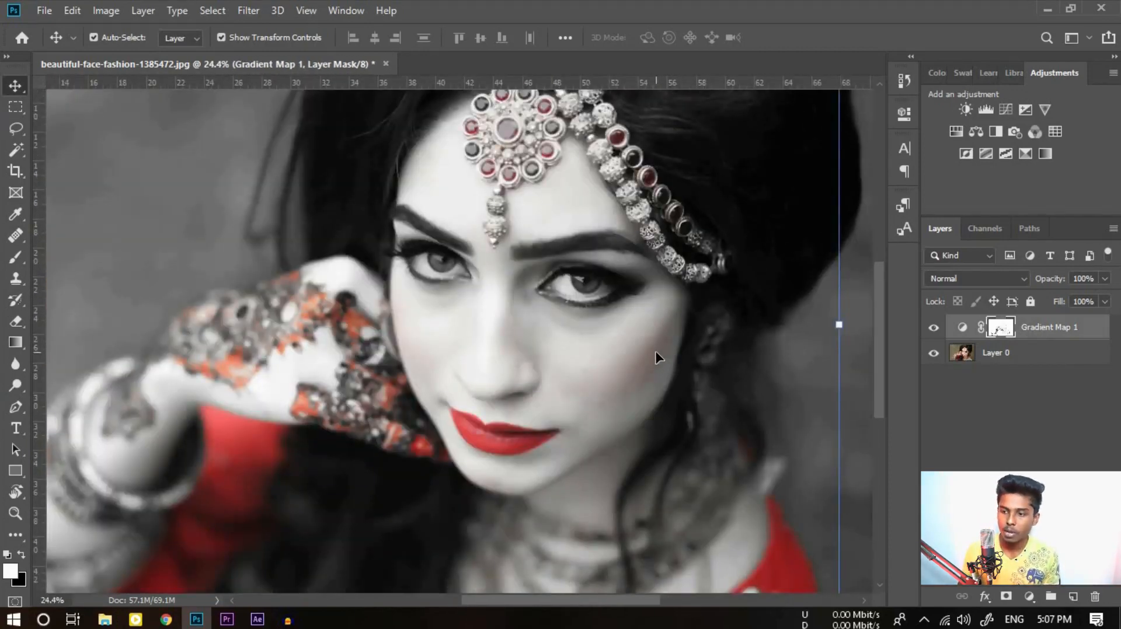
{"action": "scroll", "coordinate": [655, 400], "scroll_direction": "up", "scroll_amount": 5}
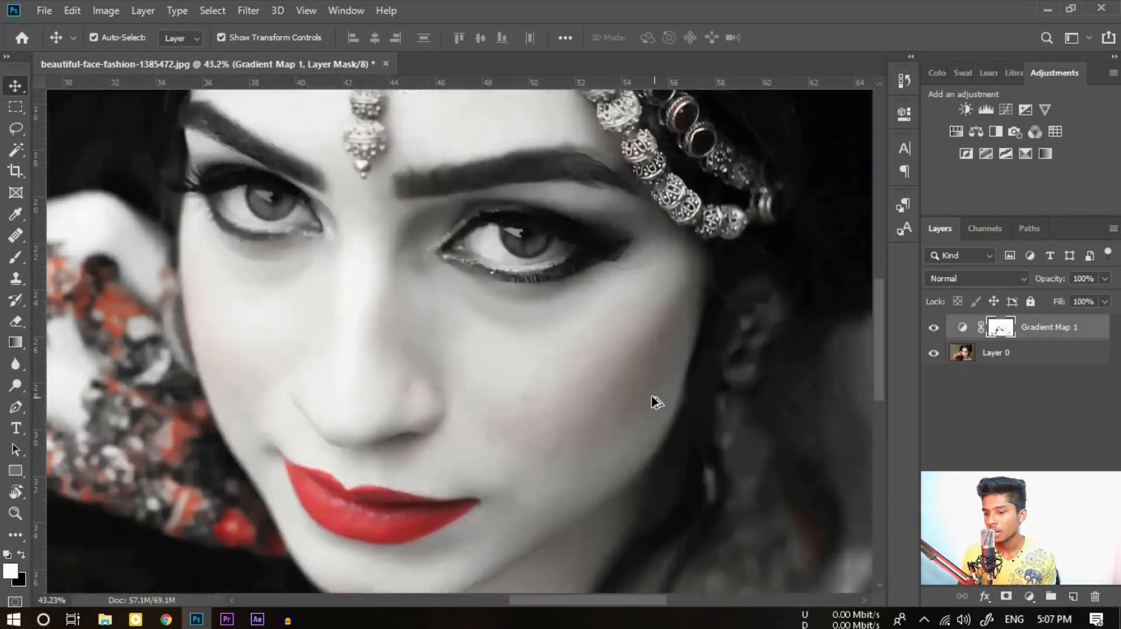
{"action": "scroll", "coordinate": [578, 490], "scroll_direction": "down", "scroll_amount": 3}
{"action": "scroll", "coordinate": [576, 499], "scroll_direction": "up", "scroll_amount": 8}
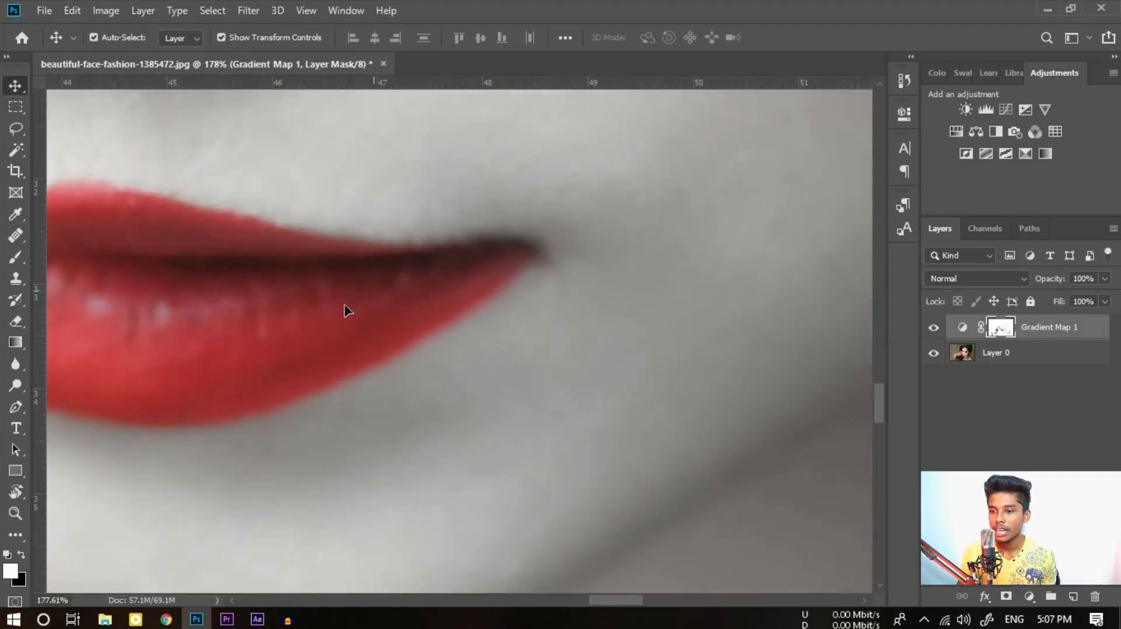
{"action": "scroll", "coordinate": [371, 292], "scroll_direction": "down", "scroll_amount": 9}
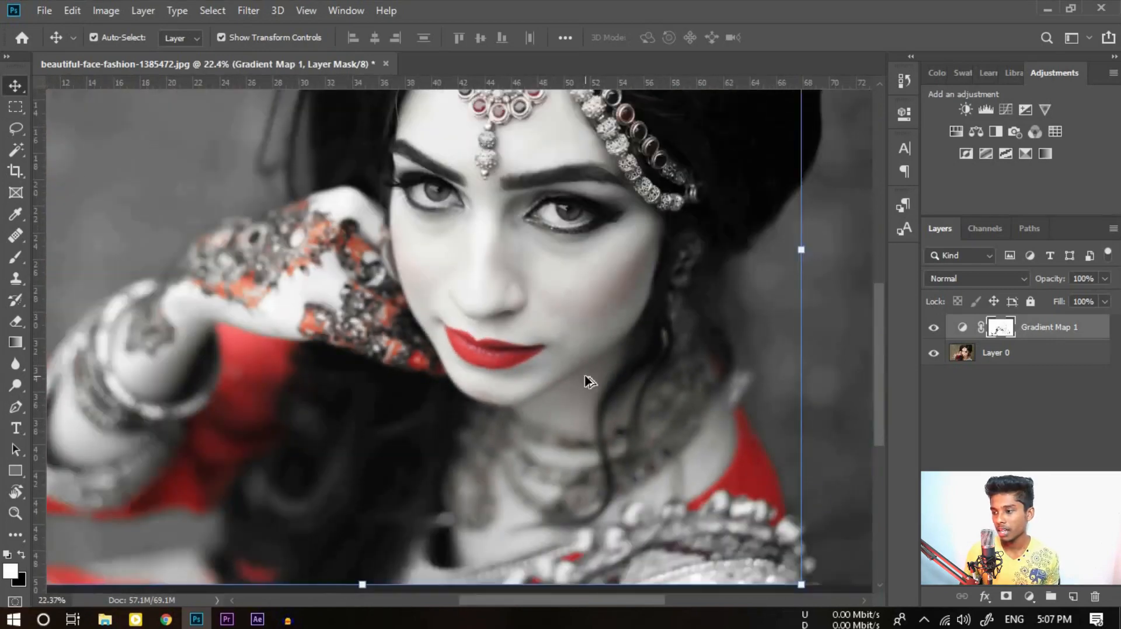
{"action": "scroll", "coordinate": [640, 370], "scroll_direction": "down", "scroll_amount": 2}
{"action": "left_click", "coordinate": [838, 284]}
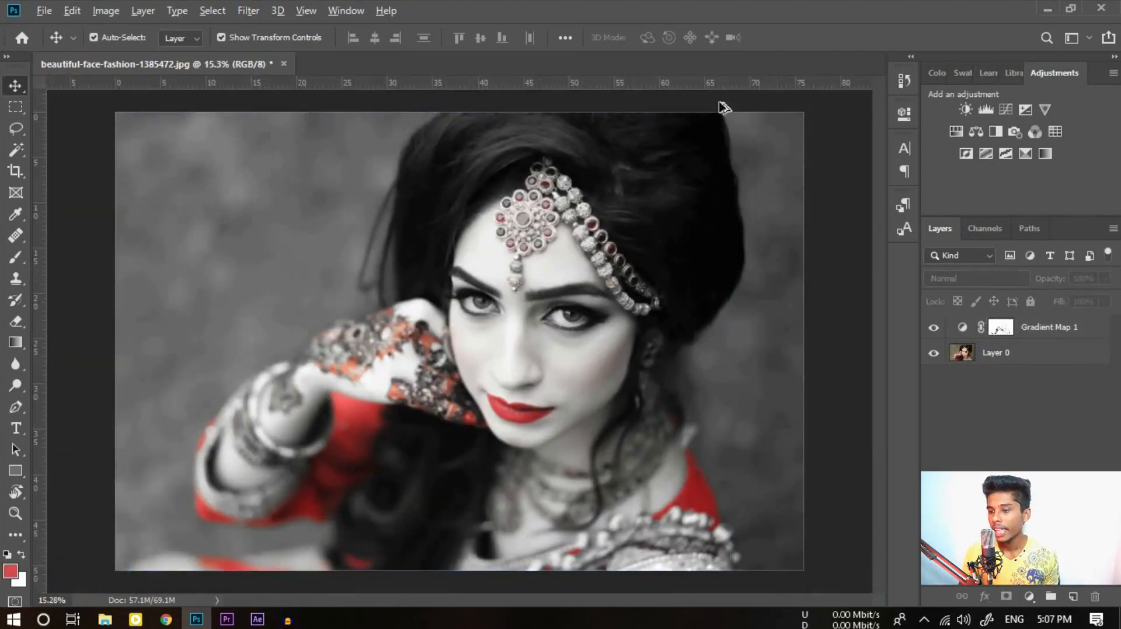
{"action": "scroll", "coordinate": [670, 206], "scroll_direction": "up", "scroll_amount": 3}
{"action": "scroll", "coordinate": [663, 243], "scroll_direction": "down", "scroll_amount": 4}
{"action": "scroll", "coordinate": [607, 330], "scroll_direction": "up", "scroll_amount": 4}
{"action": "scroll", "coordinate": [620, 386], "scroll_direction": "up", "scroll_amount": 4}
{"action": "scroll", "coordinate": [648, 375], "scroll_direction": "down", "scroll_amount": 4}
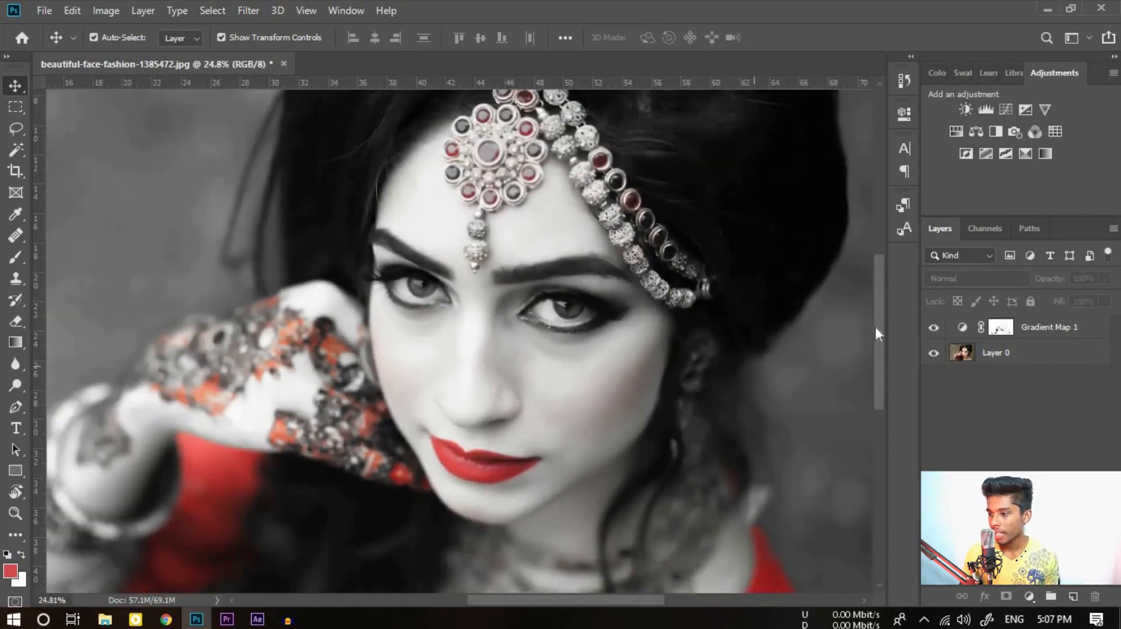
Select the mask of the Gradient Map adjustment layer.
{"action": "left_click", "coordinate": [998, 330]}
{"action": "scroll", "coordinate": [747, 345], "scroll_direction": "down", "scroll_amount": 1}
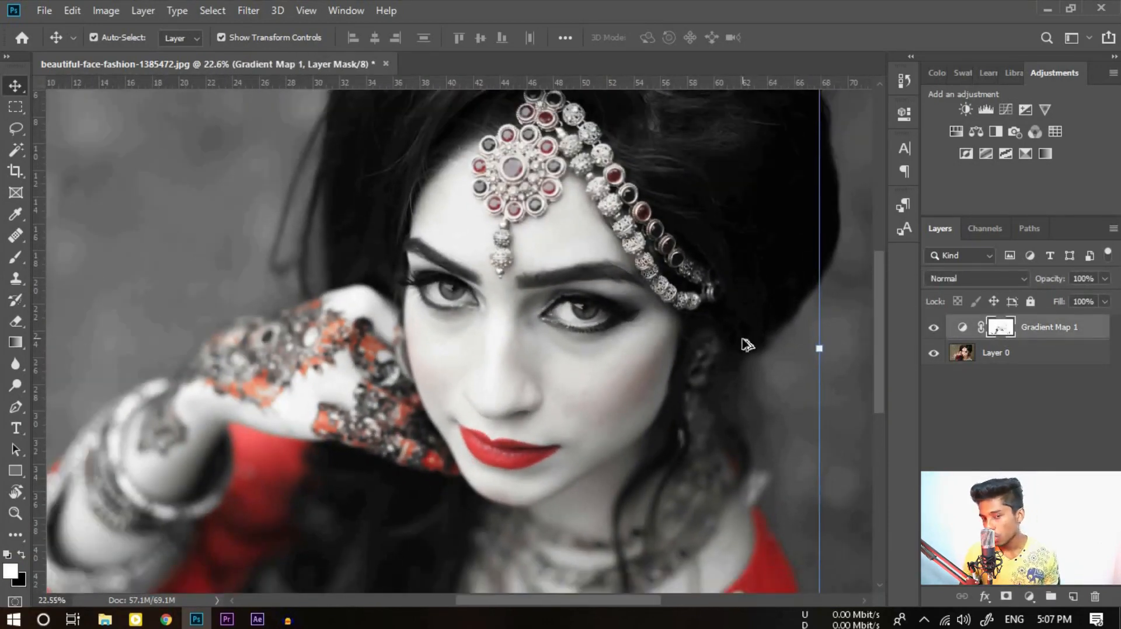
{"action": "scroll", "coordinate": [691, 365], "scroll_direction": "down", "scroll_amount": 1}
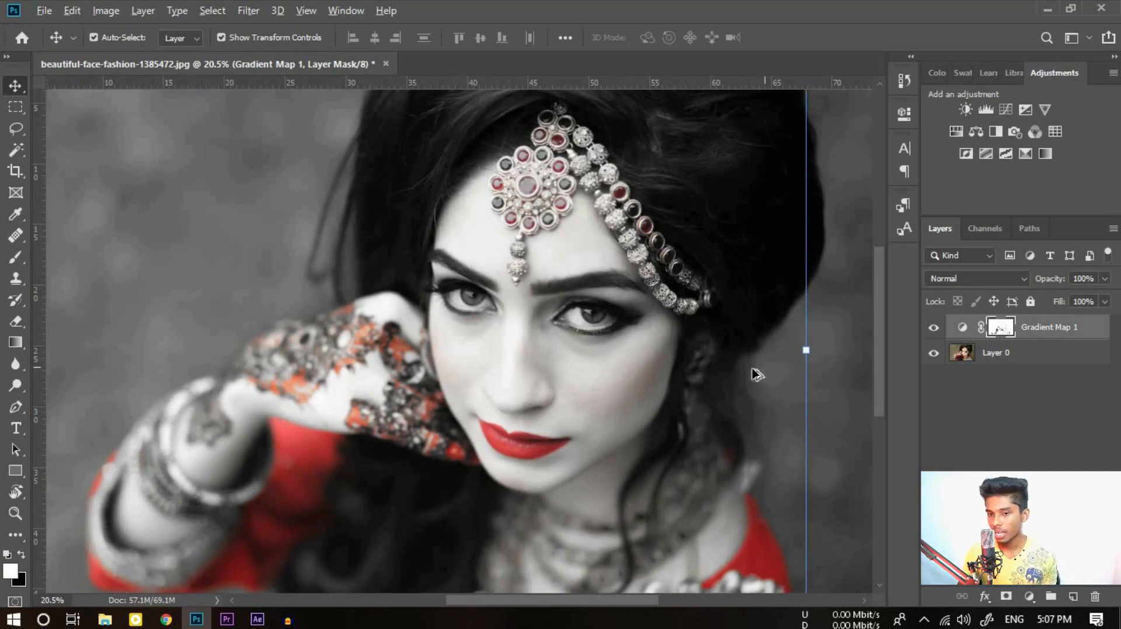
{"action": "scroll", "coordinate": [765, 373], "scroll_direction": "down", "scroll_amount": 3}
{"action": "left_click", "coordinate": [75, 293]}
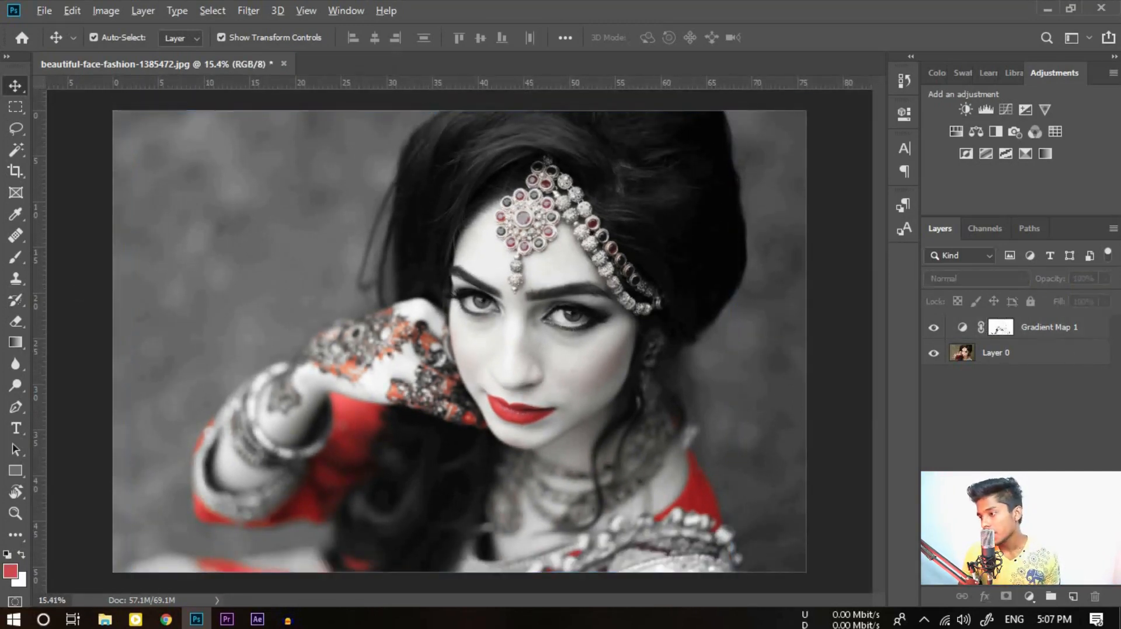
{"action": "left_click", "coordinate": [998, 330]}
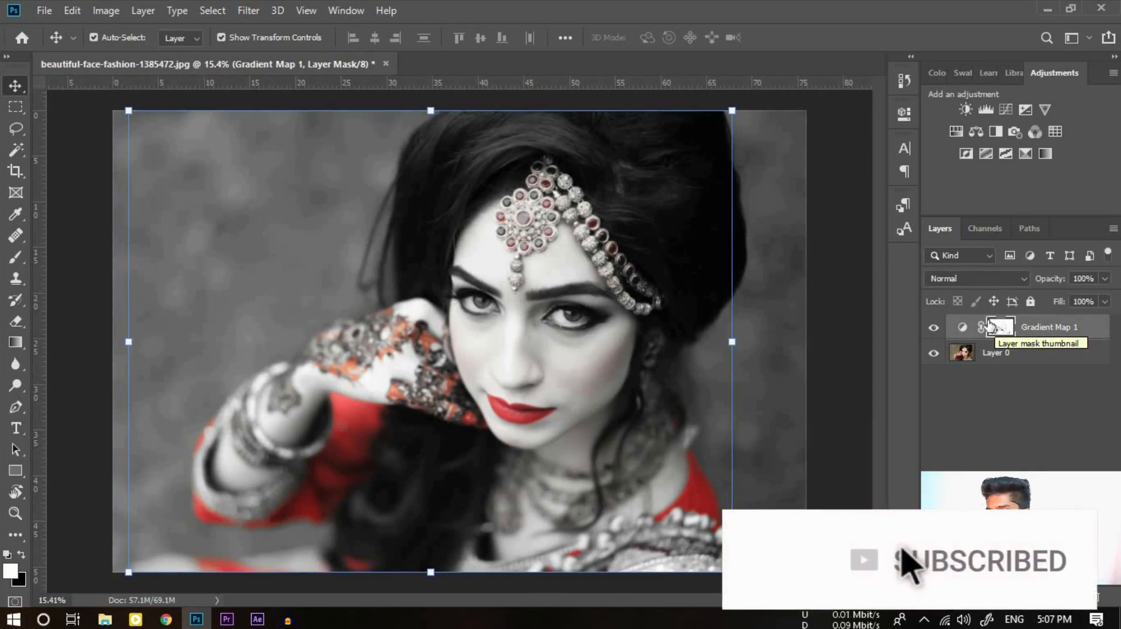
{"action": "left_click", "coordinate": [835, 342]}
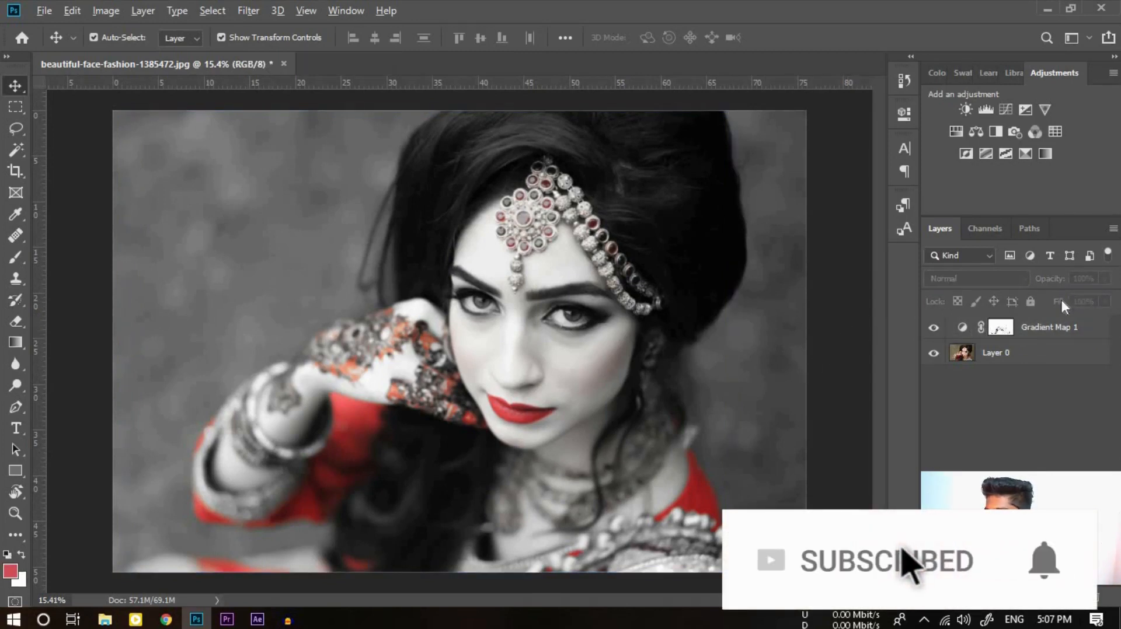
Brush white on the Gradient Map layer's mask over the cheek below the jewellery chain to remove its leftover colour.
{"action": "left_click", "coordinate": [1002, 327]}
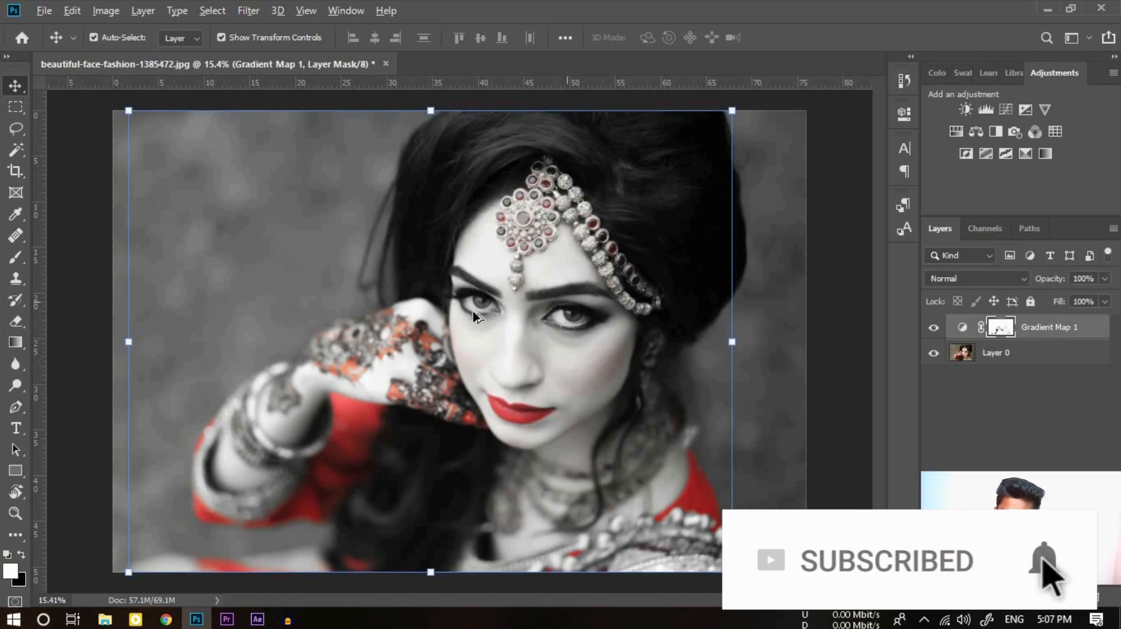
{"action": "scroll", "coordinate": [473, 316], "scroll_direction": "up", "scroll_amount": 2}
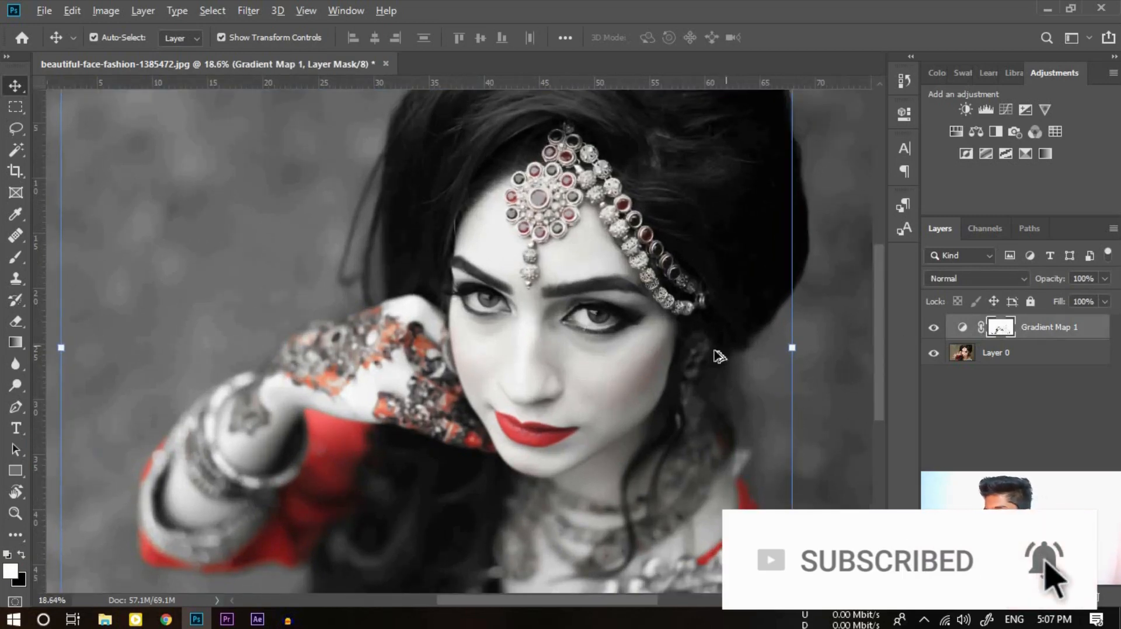
{"action": "scroll", "coordinate": [724, 353], "scroll_direction": "down", "scroll_amount": 2}
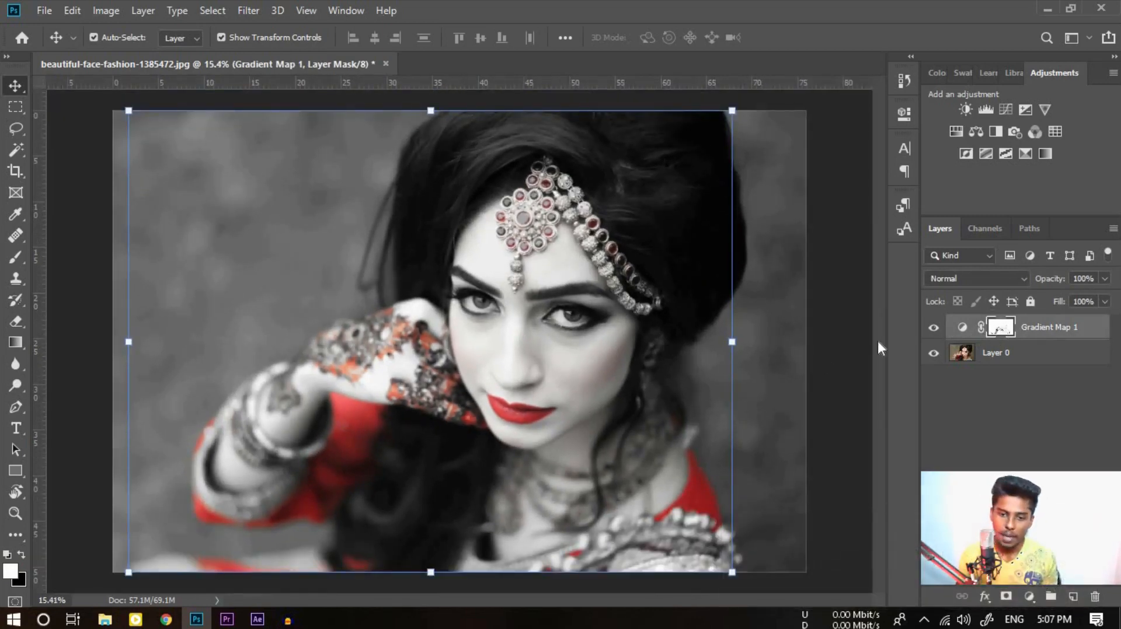
{"action": "scroll", "coordinate": [307, 324], "scroll_direction": "up", "scroll_amount": 2}
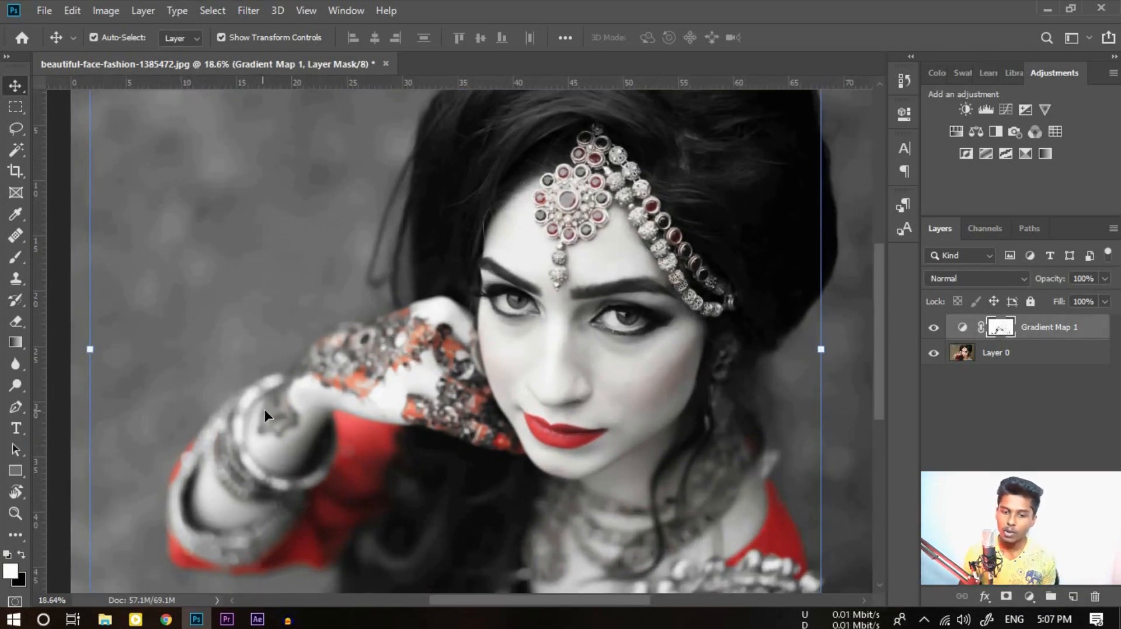
{"action": "left_click", "coordinate": [8, 558]}
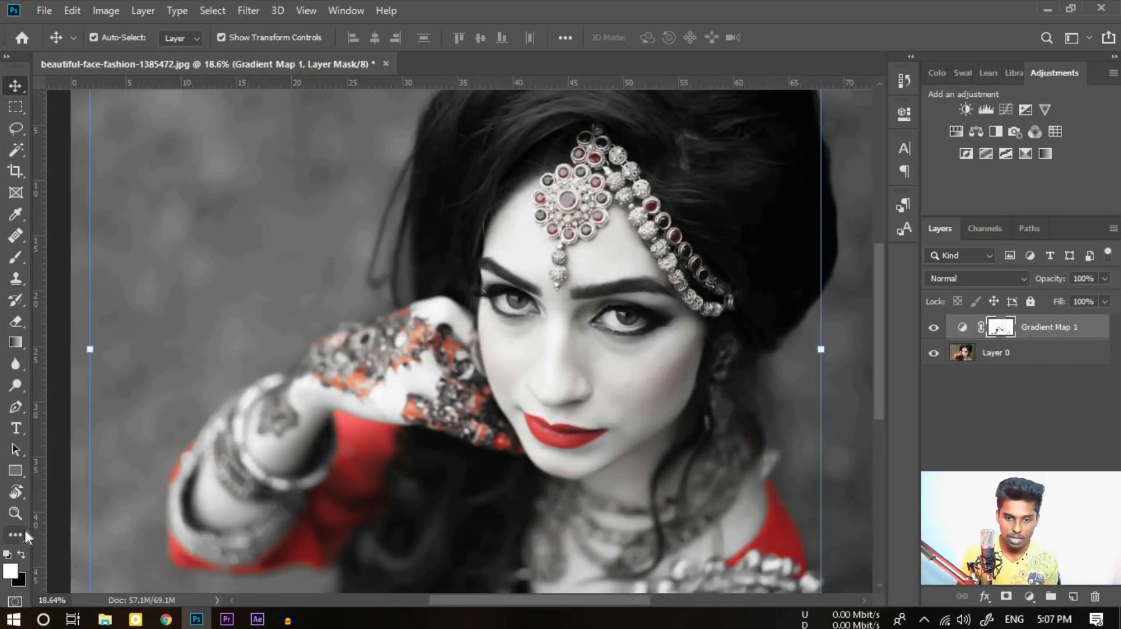
{"action": "left_click", "coordinate": [15, 258]}
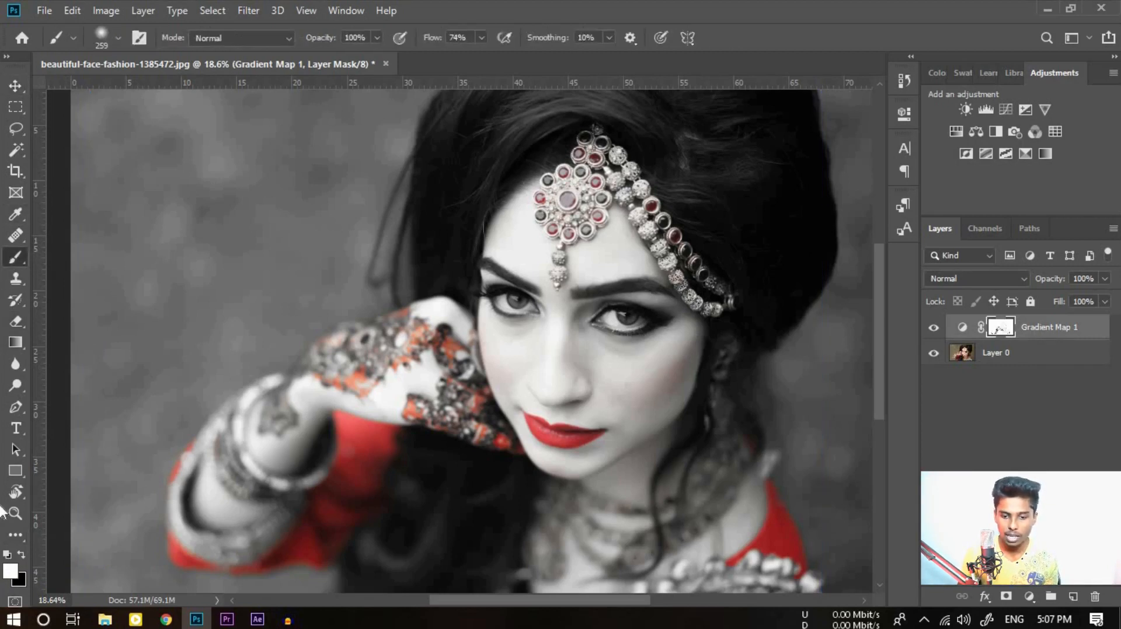
{"action": "left_click", "coordinate": [20, 556]}
{"action": "scroll", "coordinate": [545, 279], "scroll_direction": "up", "scroll_amount": 2}
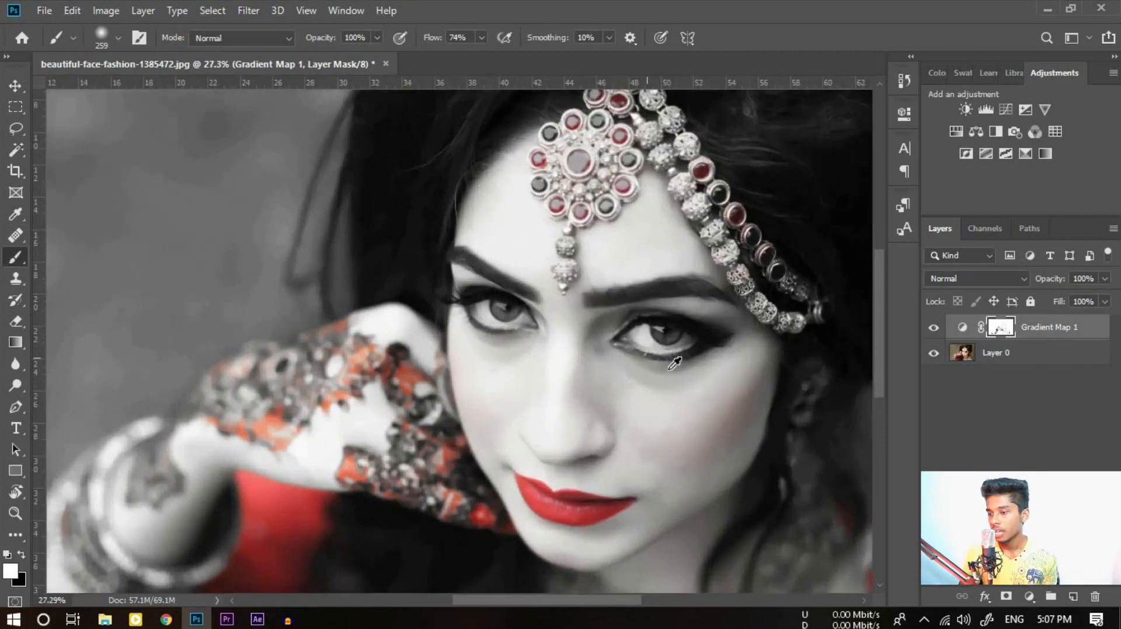
{"action": "scroll", "coordinate": [675, 362], "scroll_direction": "up", "scroll_amount": 2}
{"action": "left_click_drag", "start_coordinate": [724, 402], "coordinate": [520, 288]}
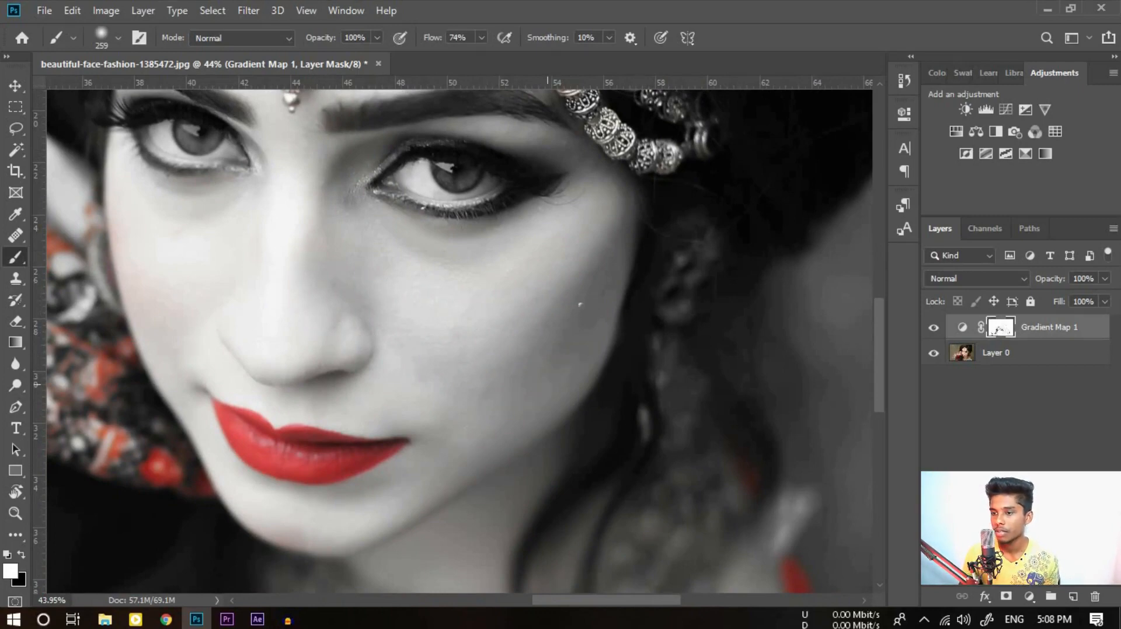
Brush white on the mask over the cheek beside the hand to turn its pink tint grey.
{"action": "scroll", "coordinate": [598, 317], "scroll_direction": "down", "scroll_amount": 2}
{"action": "scroll", "coordinate": [547, 271], "scroll_direction": "up", "scroll_amount": 2}
{"action": "scroll", "coordinate": [547, 271], "scroll_direction": "up", "scroll_amount": 4}
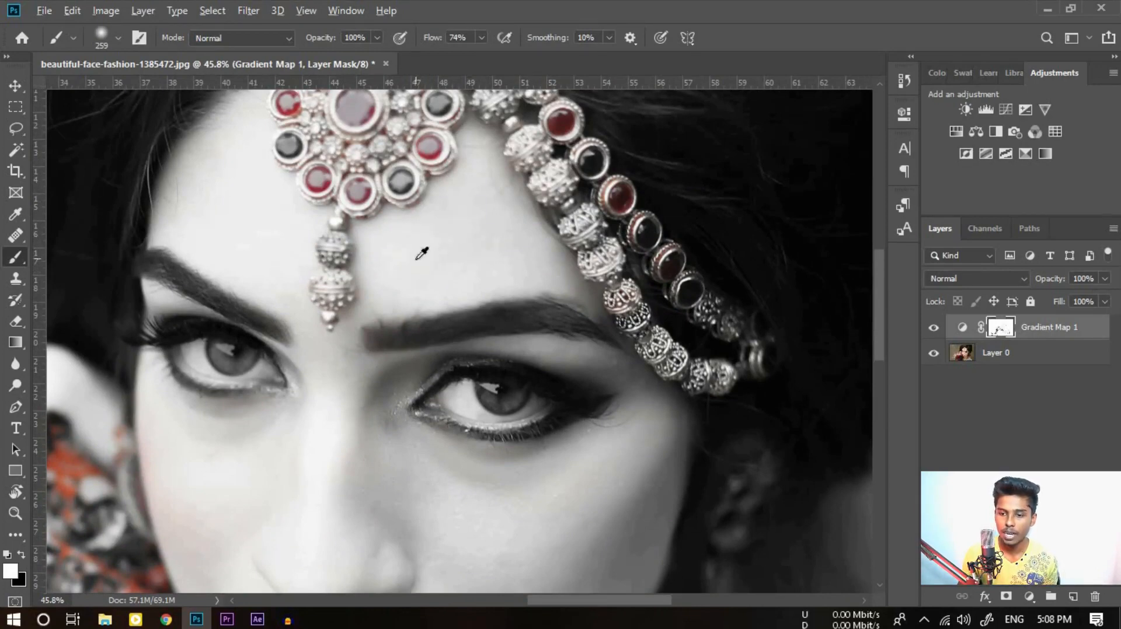
{"action": "scroll", "coordinate": [421, 253], "scroll_direction": "down", "scroll_amount": 2}
{"action": "scroll", "coordinate": [274, 300], "scroll_direction": "up", "scroll_amount": 2}
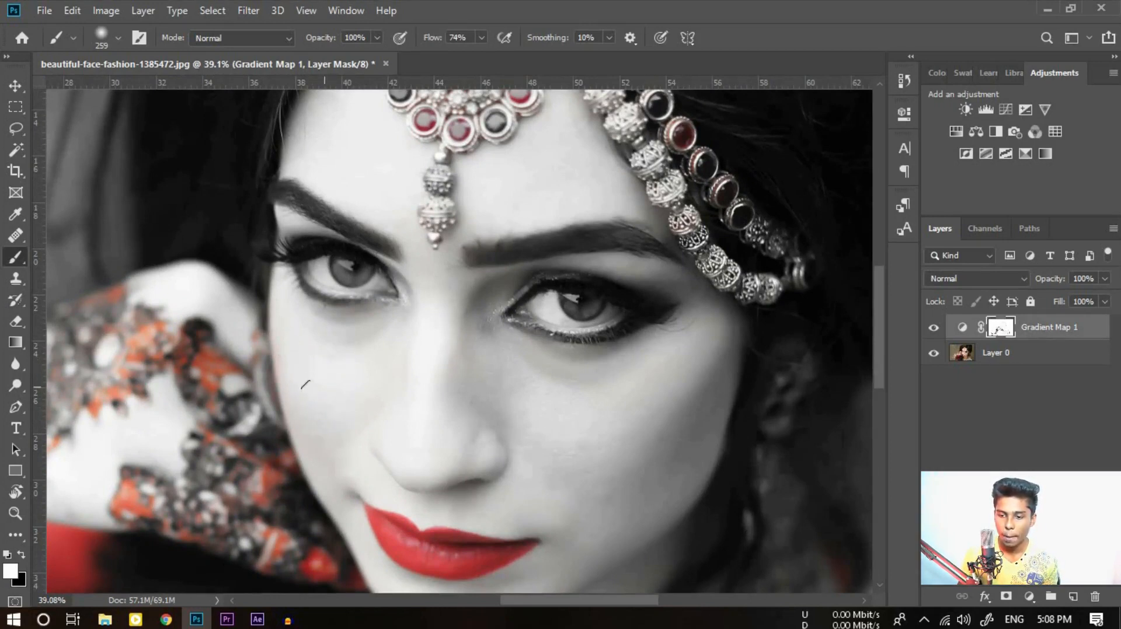
{"action": "scroll", "coordinate": [312, 435], "scroll_direction": "down", "scroll_amount": 5}
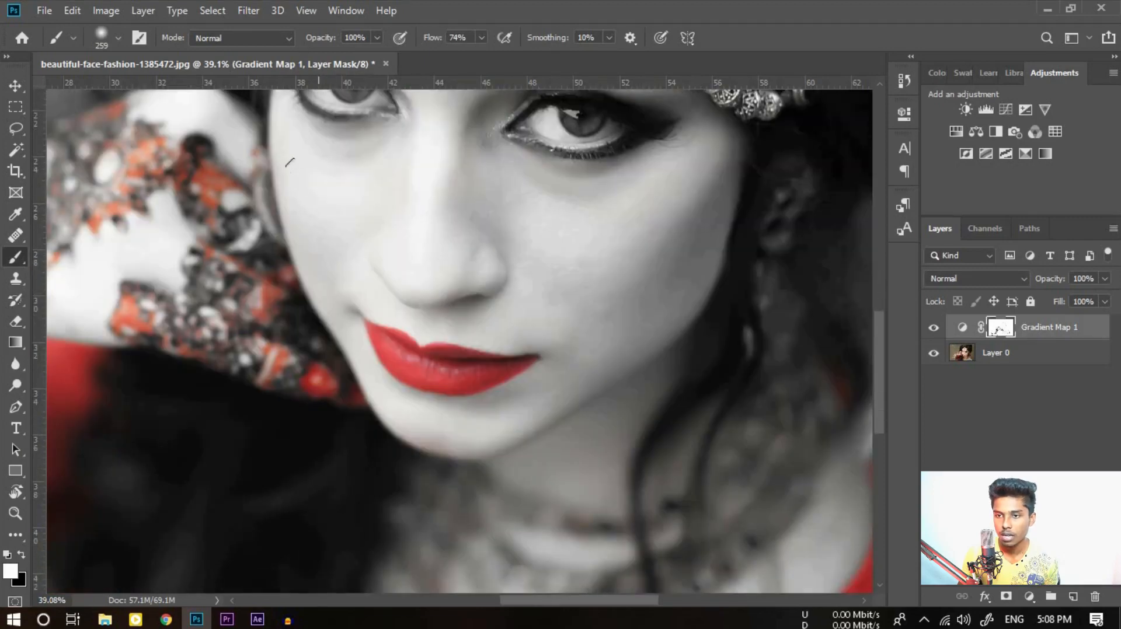
{"action": "scroll", "coordinate": [419, 181], "scroll_direction": "down", "scroll_amount": 3}
{"action": "scroll", "coordinate": [420, 181], "scroll_direction": "up", "scroll_amount": 3}
Set the brush flow to 100% and make black the foreground colour for painting on the mask.
{"action": "left_click_drag", "start_coordinate": [431, 38], "coordinate": [519, 48]}
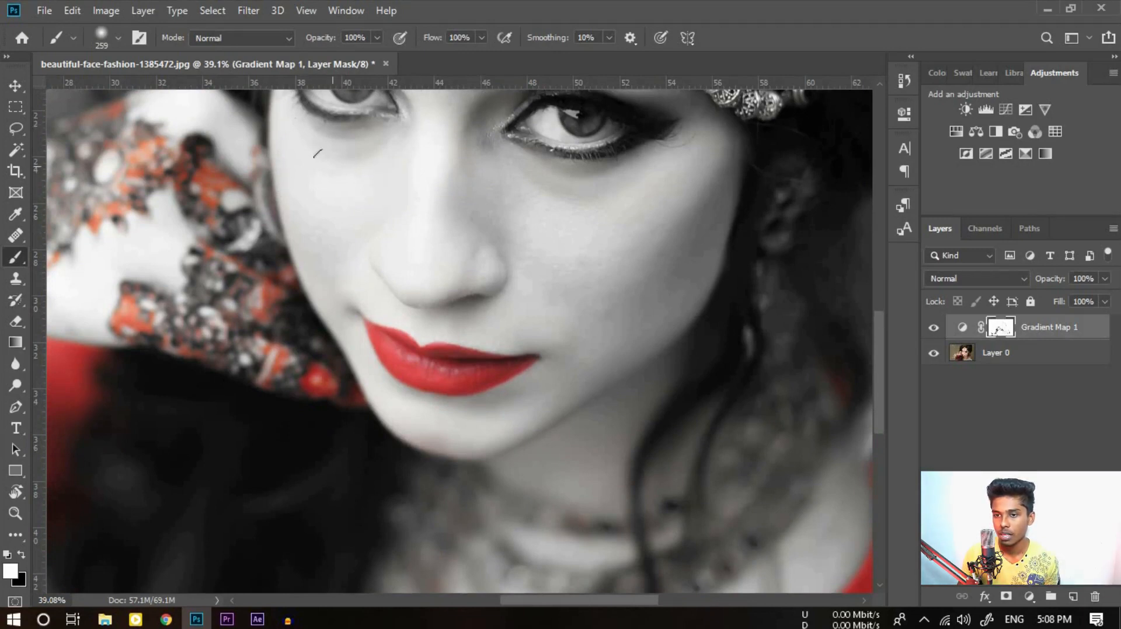
{"action": "scroll", "coordinate": [317, 153], "scroll_direction": "up", "scroll_amount": 3}
{"action": "scroll", "coordinate": [642, 235], "scroll_direction": "down", "scroll_amount": 4}
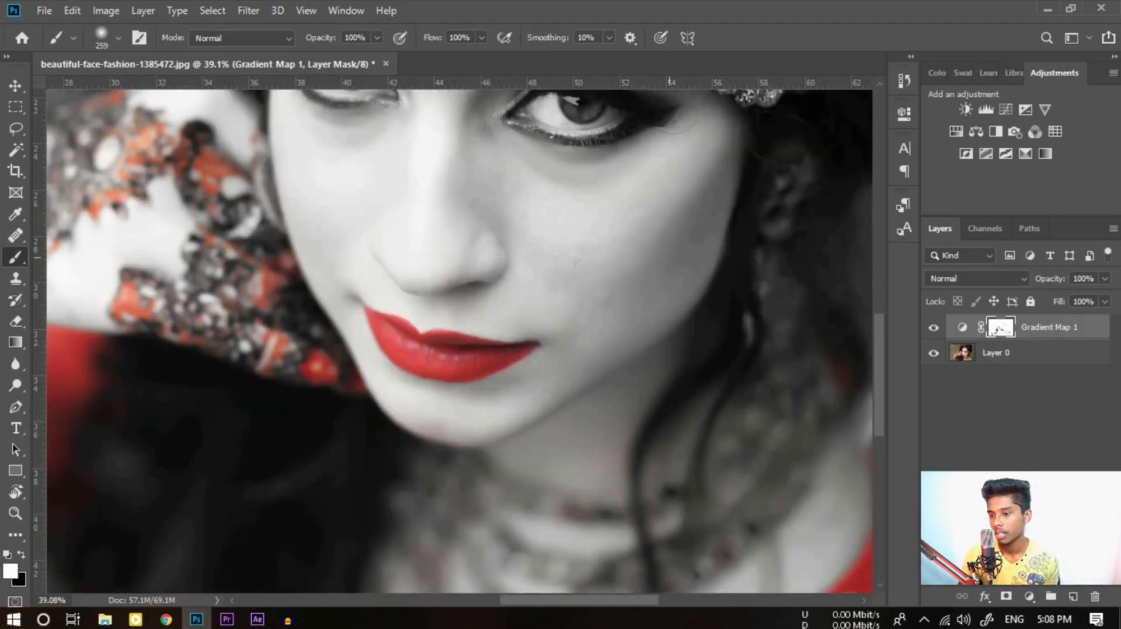
{"action": "scroll", "coordinate": [613, 313], "scroll_direction": "down", "scroll_amount": 4}
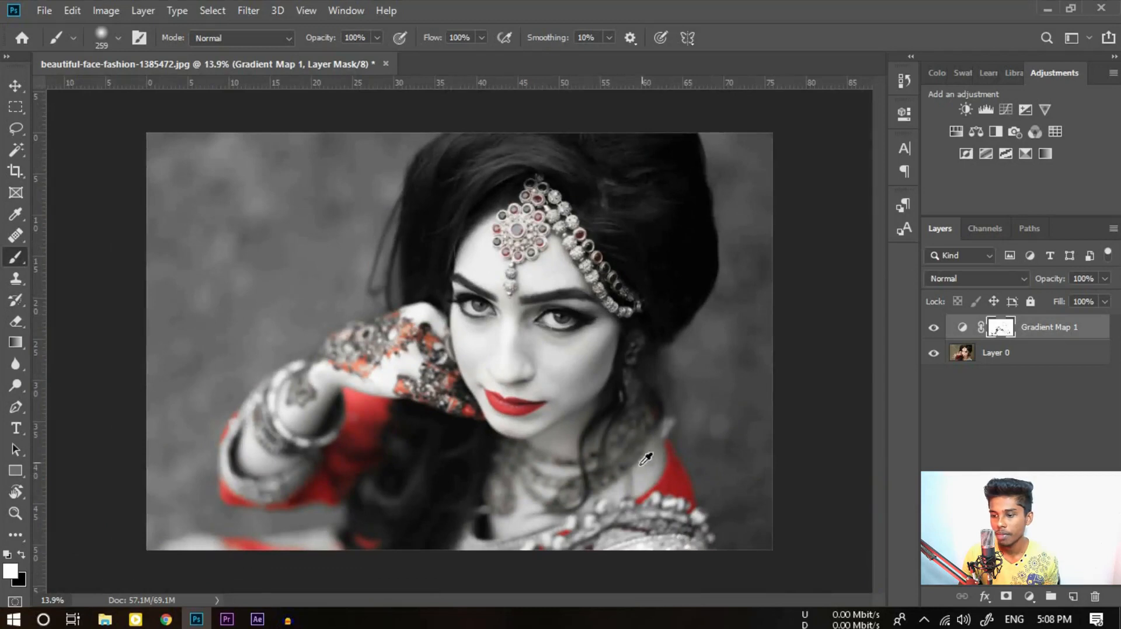
{"action": "scroll", "coordinate": [616, 498], "scroll_direction": "up", "scroll_amount": 2}
{"action": "scroll", "coordinate": [573, 222], "scroll_direction": "up", "scroll_amount": 1}
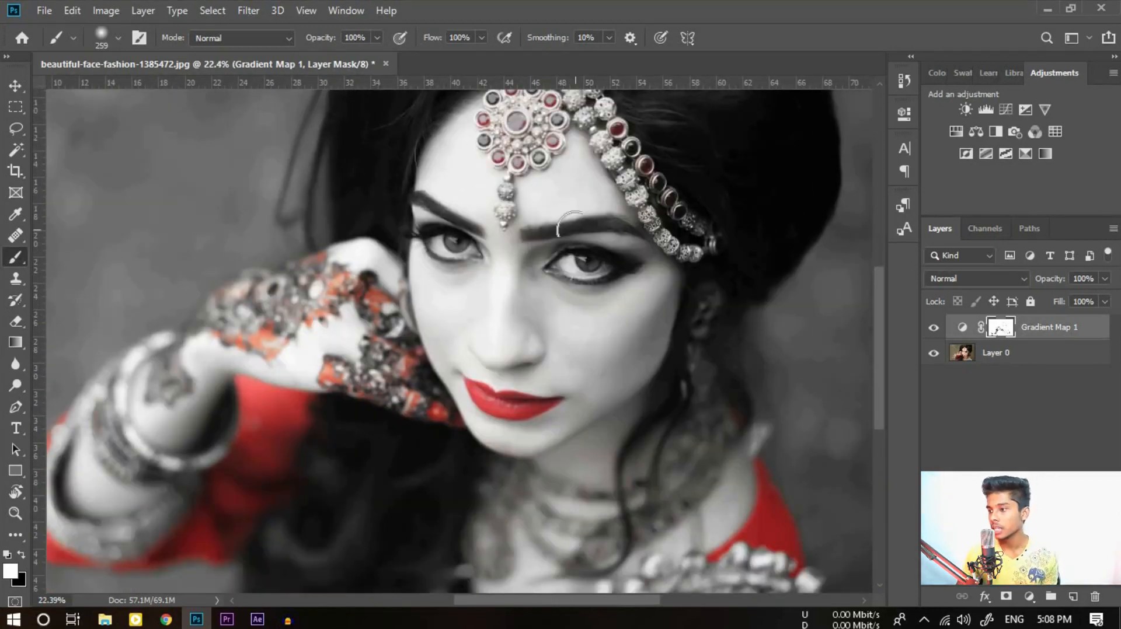
{"action": "scroll", "coordinate": [612, 224], "scroll_direction": "down", "scroll_amount": 1}
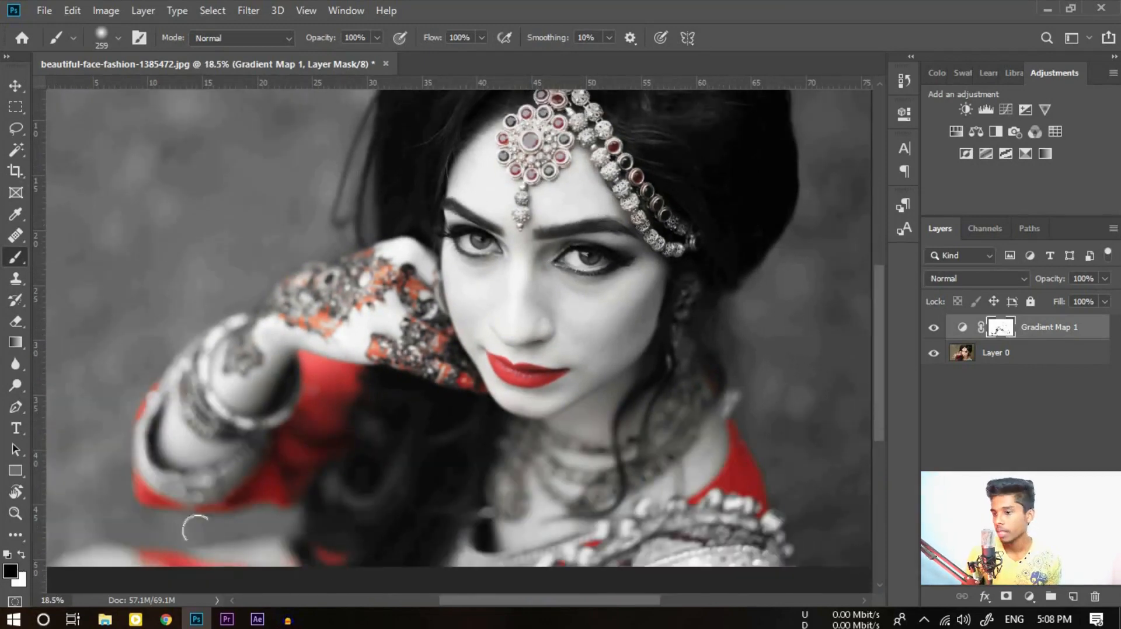
Paint black on the mask across the lips with a brush size of 109 to bring back their full red.
{"action": "scroll", "coordinate": [578, 257], "scroll_direction": "up", "scroll_amount": 5}
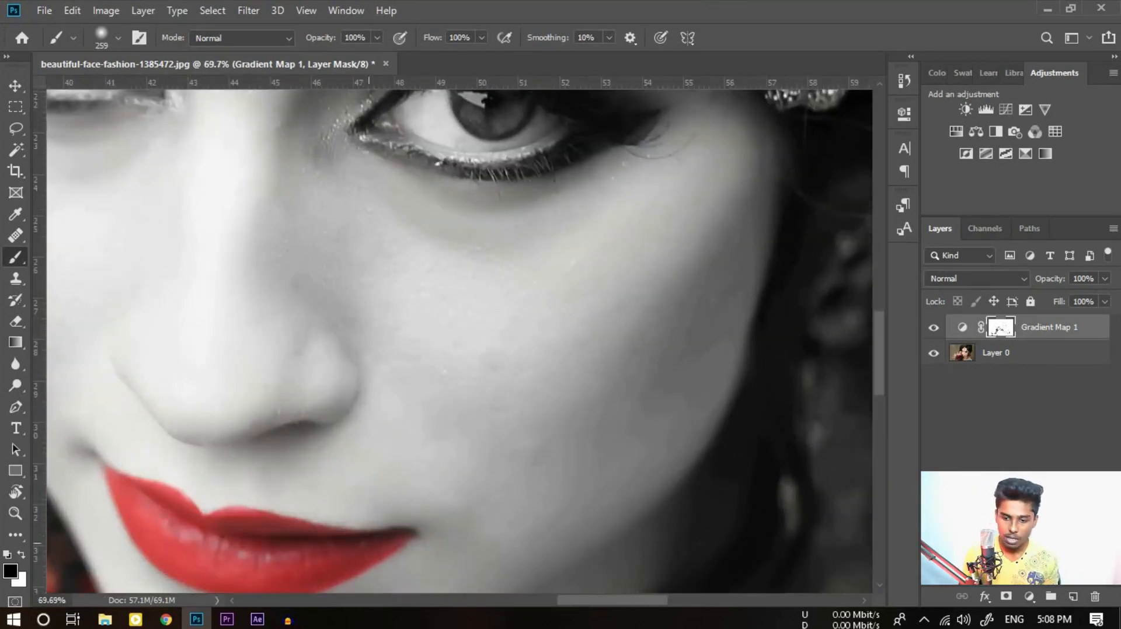
{"action": "scroll", "coordinate": [252, 453], "scroll_direction": "up", "scroll_amount": 2}
{"action": "scroll", "coordinate": [475, 435], "scroll_direction": "down", "scroll_amount": 5}
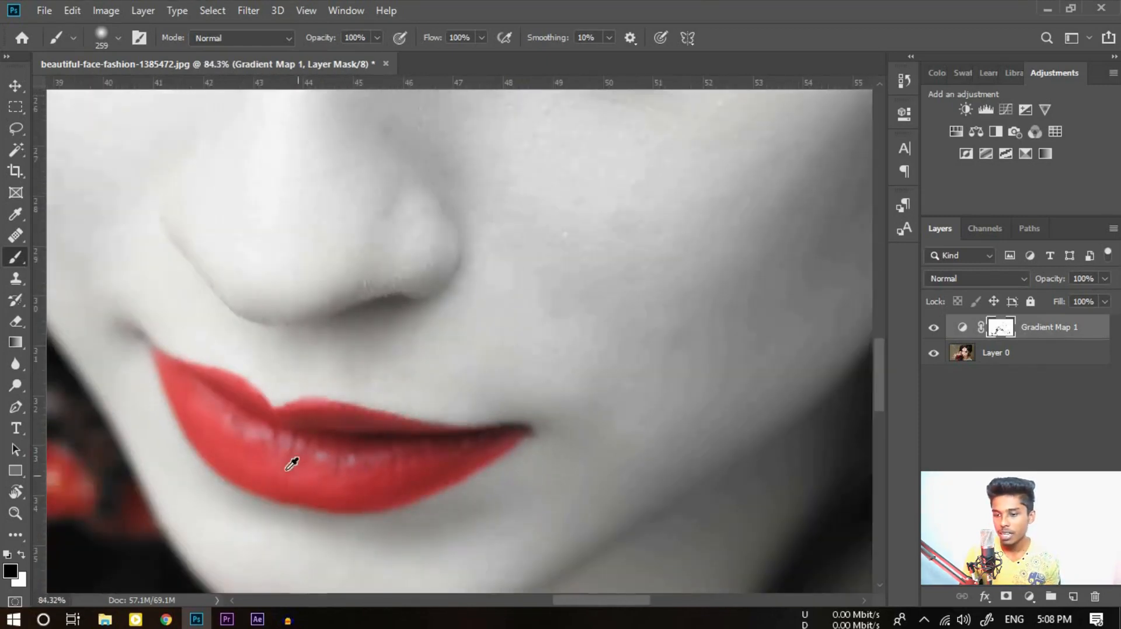
{"action": "scroll", "coordinate": [299, 470], "scroll_direction": "up", "scroll_amount": 4}
{"action": "left_click_drag", "start_coordinate": [426, 453], "coordinate": [339, 444]}
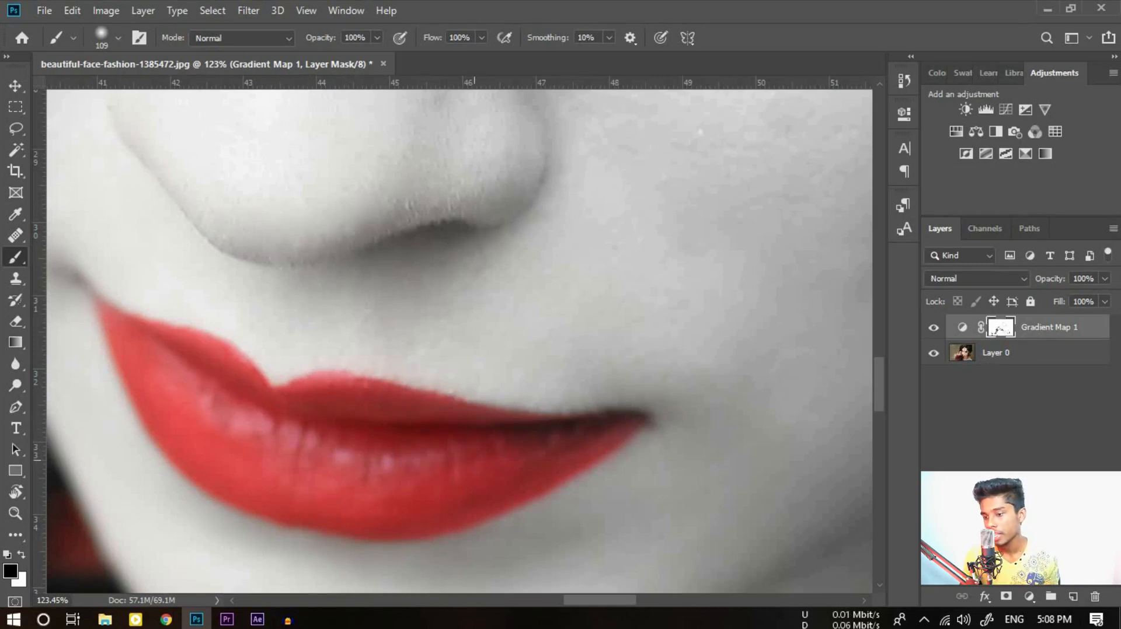
Restore the red along the upper lip and the mouth corner farther from the hand, reducing the brush size to 39 and 9.
{"action": "scroll", "coordinate": [605, 449], "scroll_direction": "up", "scroll_amount": 3}
{"action": "left_click_drag", "start_coordinate": [604, 433], "coordinate": [558, 441]}
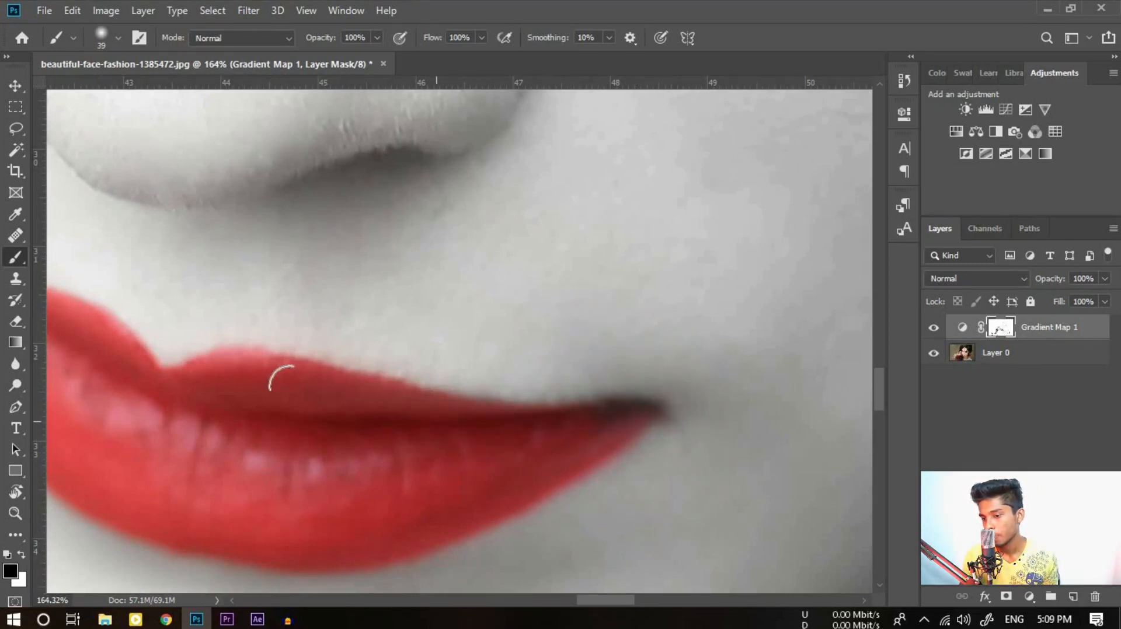
{"action": "left_click_drag", "start_coordinate": [663, 445], "coordinate": [624, 437]}
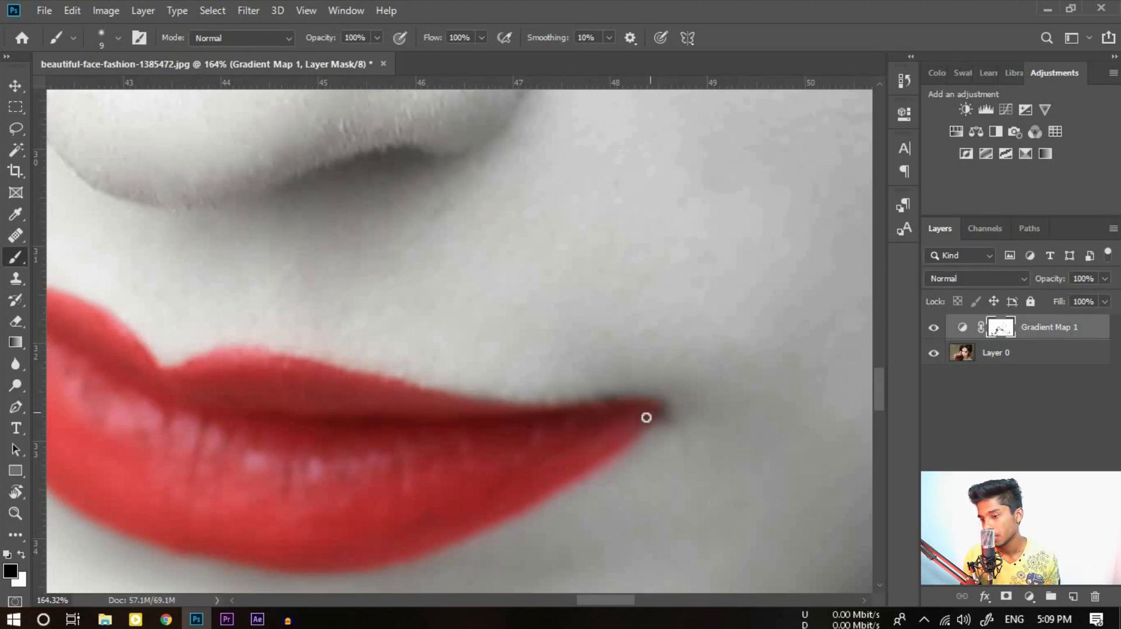
{"action": "left_click_drag", "start_coordinate": [657, 411], "coordinate": [627, 436]}
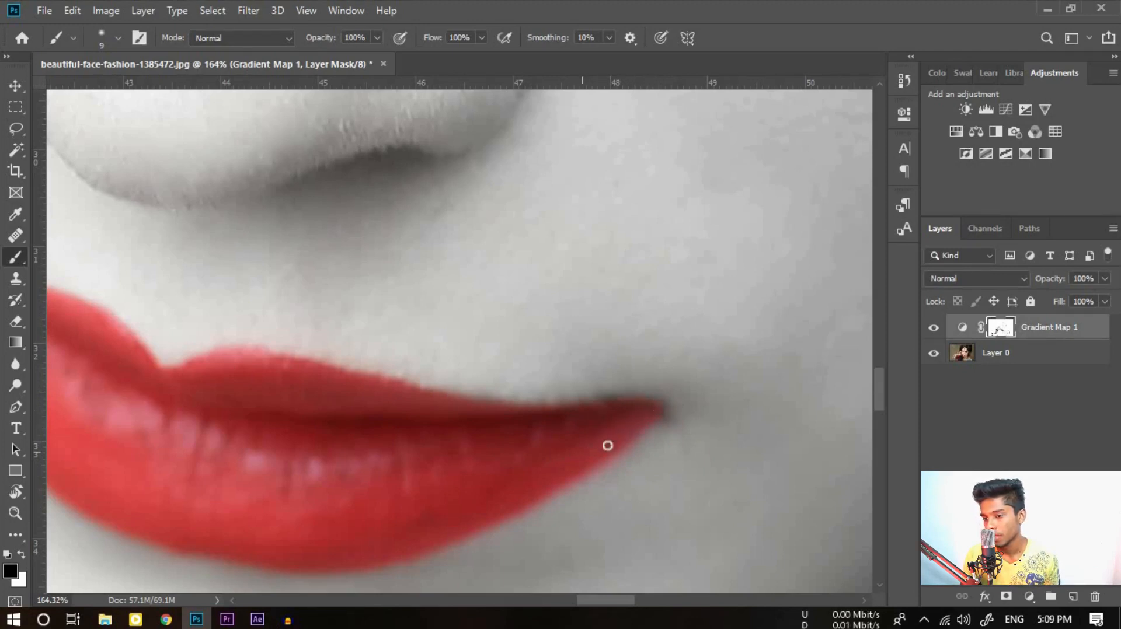
Restore the red at the mouth corner nearer the hand by painting black on the mask with a brush size of 20.
{"action": "scroll", "coordinate": [604, 430], "scroll_direction": "down", "scroll_amount": 5}
{"action": "scroll", "coordinate": [457, 342], "scroll_direction": "up", "scroll_amount": 6}
{"action": "left_click_drag", "start_coordinate": [467, 349], "coordinate": [489, 357], "text": "alt"}
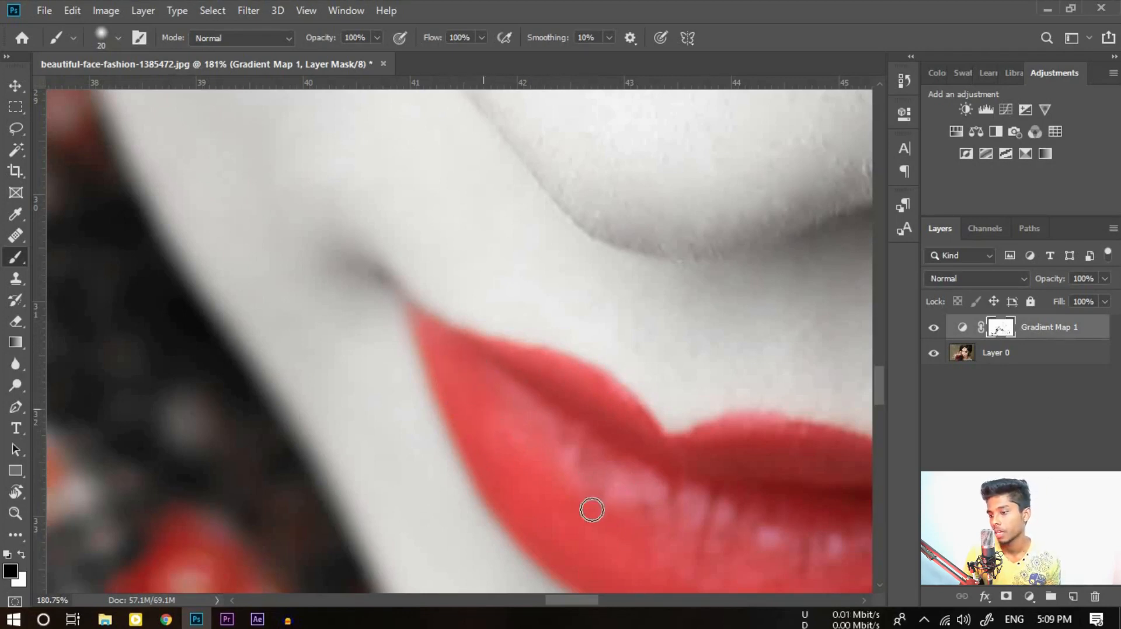
{"action": "scroll", "coordinate": [465, 343], "scroll_direction": "down", "scroll_amount": 3}
{"action": "scroll", "coordinate": [465, 343], "scroll_direction": "down", "scroll_amount": 3}
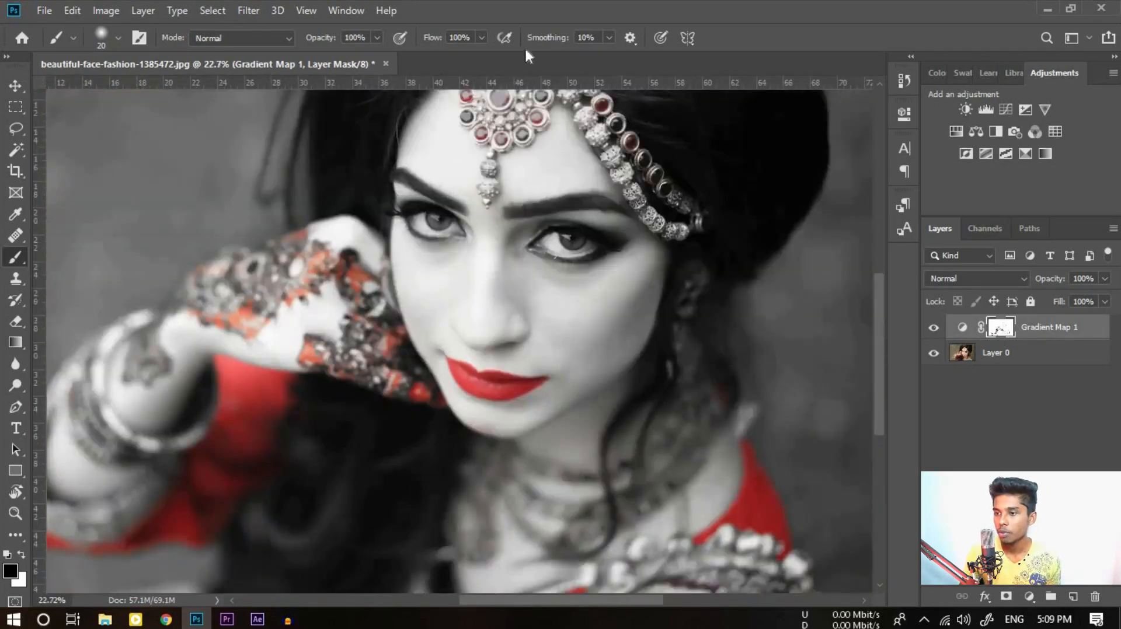
Paint black on the mask over the red outer stones of the round forehead pendant with a brush size of 56.
{"action": "scroll", "coordinate": [606, 227], "scroll_direction": "up", "scroll_amount": 3}
{"action": "scroll", "coordinate": [607, 227], "scroll_direction": "up", "scroll_amount": 4}
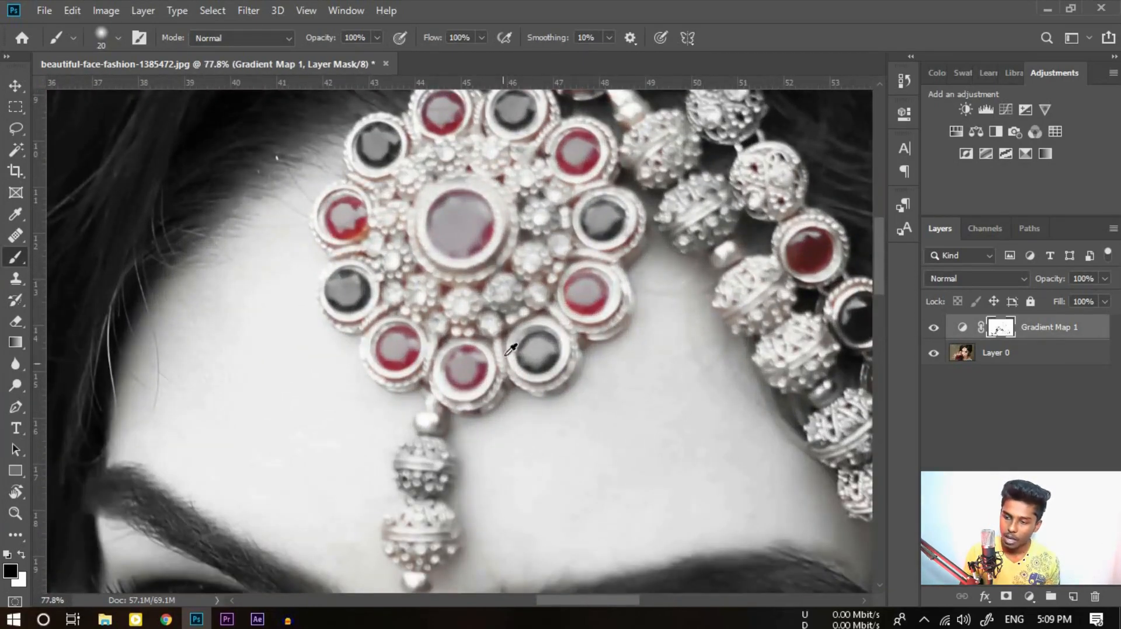
{"action": "mouse_move", "coordinate": [506, 355]}
{"action": "left_mouse_down"}
{"action": "mouse_move", "coordinate": [465, 374]}
{"action": "mouse_move", "coordinate": [456, 367]}
{"action": "mouse_move", "coordinate": [470, 366]}
{"action": "mouse_move", "coordinate": [443, 356]}
{"action": "mouse_move", "coordinate": [446, 190]}
{"action": "mouse_move", "coordinate": [420, 260]}
{"action": "mouse_move", "coordinate": [356, 249]}
{"action": "mouse_move", "coordinate": [439, 288]}
{"action": "mouse_move", "coordinate": [416, 308]}
{"action": "mouse_move", "coordinate": [405, 375]}
{"action": "mouse_move", "coordinate": [391, 336]}
{"action": "left_mouse_up"}
{"action": "mouse_move", "coordinate": [341, 210]}
{"action": "left_mouse_down"}
{"action": "mouse_move", "coordinate": [349, 225]}
{"action": "mouse_move", "coordinate": [342, 199]}
{"action": "left_mouse_up"}
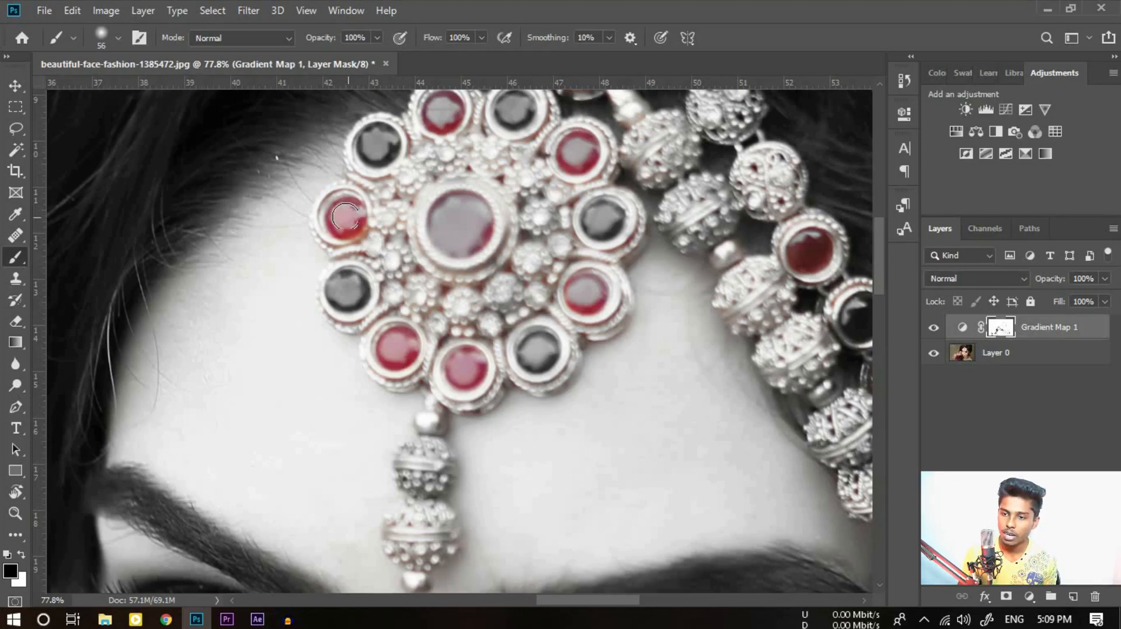
{"action": "scroll", "coordinate": [455, 168], "scroll_direction": "up", "scroll_amount": 2}
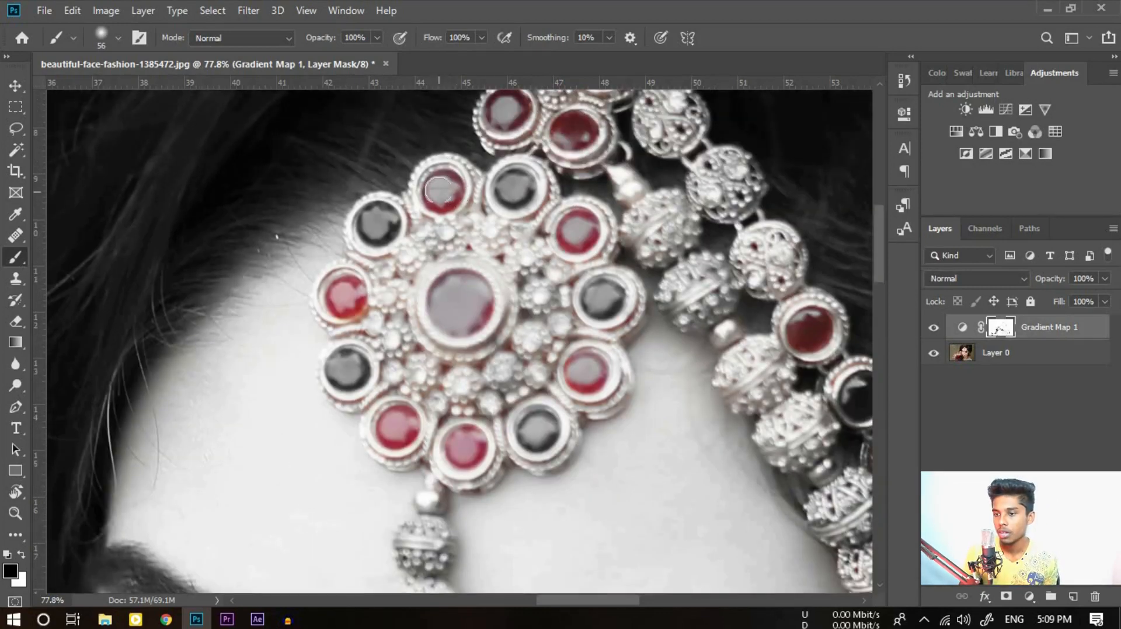
{"action": "mouse_move", "coordinate": [577, 232]}
{"action": "left_mouse_down"}
{"action": "mouse_move", "coordinate": [565, 235]}
{"action": "mouse_move", "coordinate": [588, 245]}
{"action": "left_mouse_up"}
{"action": "mouse_move", "coordinate": [593, 402]}
{"action": "left_mouse_down"}
{"action": "mouse_move", "coordinate": [578, 367]}
{"action": "mouse_move", "coordinate": [586, 362]}
{"action": "mouse_move", "coordinate": [584, 377]}
{"action": "left_mouse_up"}
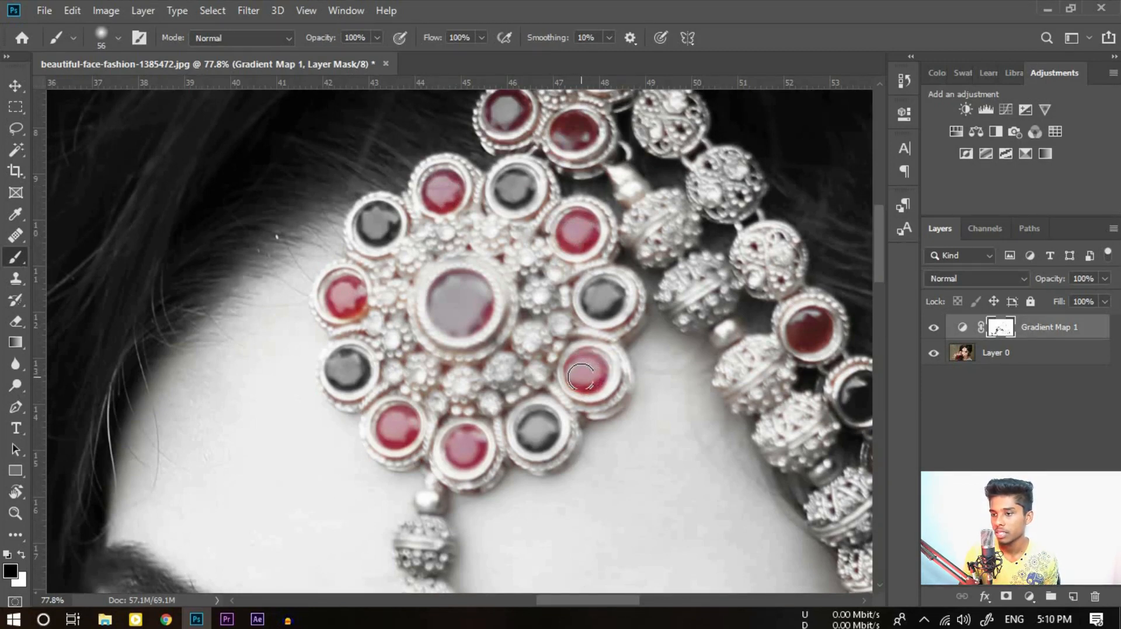
Paint black on the mask over the two red stones just above the round pendant.
{"action": "scroll", "coordinate": [583, 374], "scroll_direction": "up", "scroll_amount": 4}
{"action": "mouse_move", "coordinate": [514, 299]}
{"action": "left_mouse_down"}
{"action": "mouse_move", "coordinate": [499, 293]}
{"action": "mouse_move", "coordinate": [512, 290]}
{"action": "left_mouse_up"}
{"action": "left_click_drag", "start_coordinate": [567, 319], "coordinate": [567, 322]}
{"action": "scroll", "coordinate": [508, 324], "scroll_direction": "down", "scroll_amount": 3}
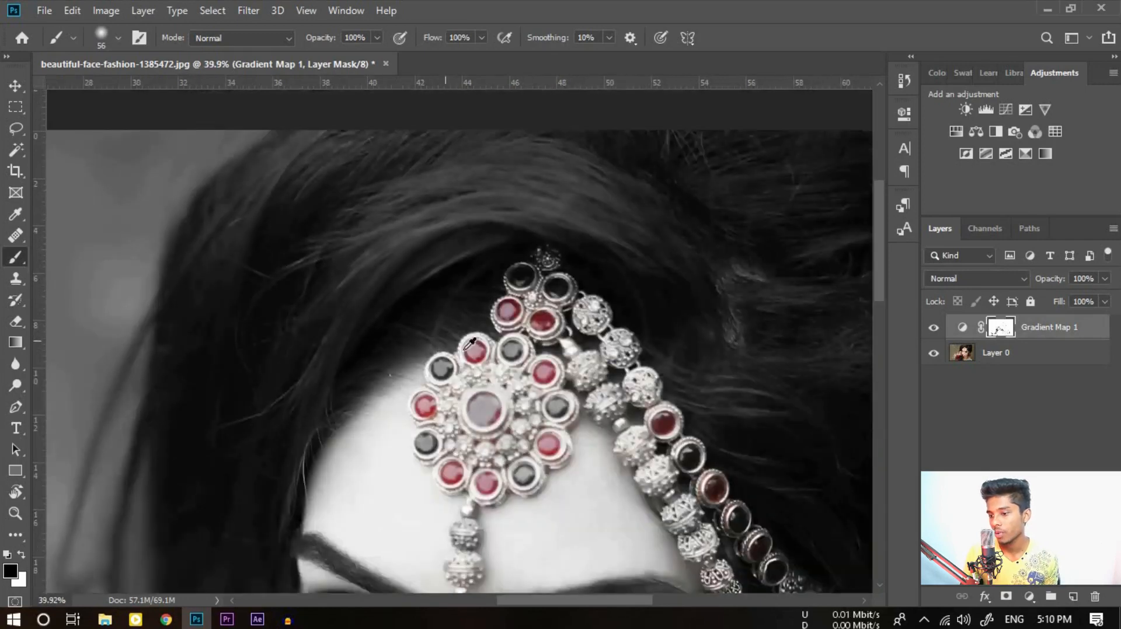
Paint black on the mask over the red stones along the beaded hair chain to restore their colour.
{"action": "scroll", "coordinate": [705, 467], "scroll_direction": "up", "scroll_amount": 3}
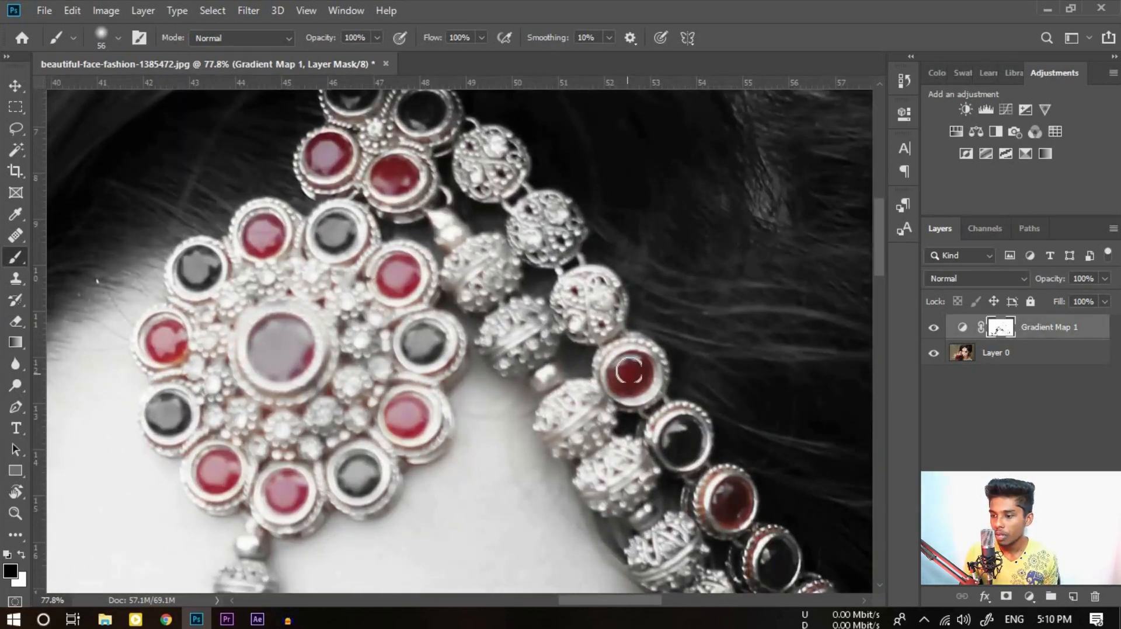
{"action": "mouse_move", "coordinate": [640, 373]}
{"action": "left_mouse_down"}
{"action": "mouse_move", "coordinate": [630, 383]}
{"action": "mouse_move", "coordinate": [626, 372]}
{"action": "mouse_move", "coordinate": [629, 383]}
{"action": "left_mouse_up"}
{"action": "key", "text": "space"}
{"action": "left_click_drag", "start_coordinate": [696, 432], "coordinate": [568, 311]}
{"action": "mouse_move", "coordinate": [601, 382]}
{"action": "left_mouse_down"}
{"action": "mouse_move", "coordinate": [612, 378]}
{"action": "mouse_move", "coordinate": [600, 384]}
{"action": "left_mouse_up"}
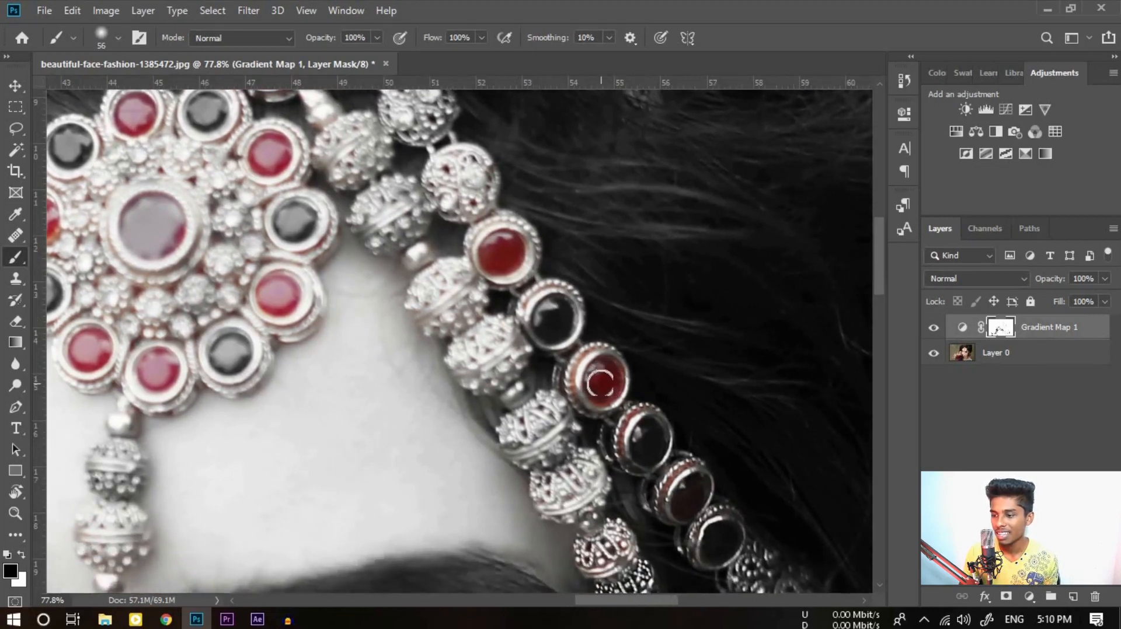
{"action": "scroll", "coordinate": [600, 383], "scroll_direction": "down", "scroll_amount": 3}
{"action": "scroll", "coordinate": [629, 436], "scroll_direction": "up", "scroll_amount": 4}
{"action": "left_click_drag", "start_coordinate": [629, 436], "coordinate": [607, 450]}
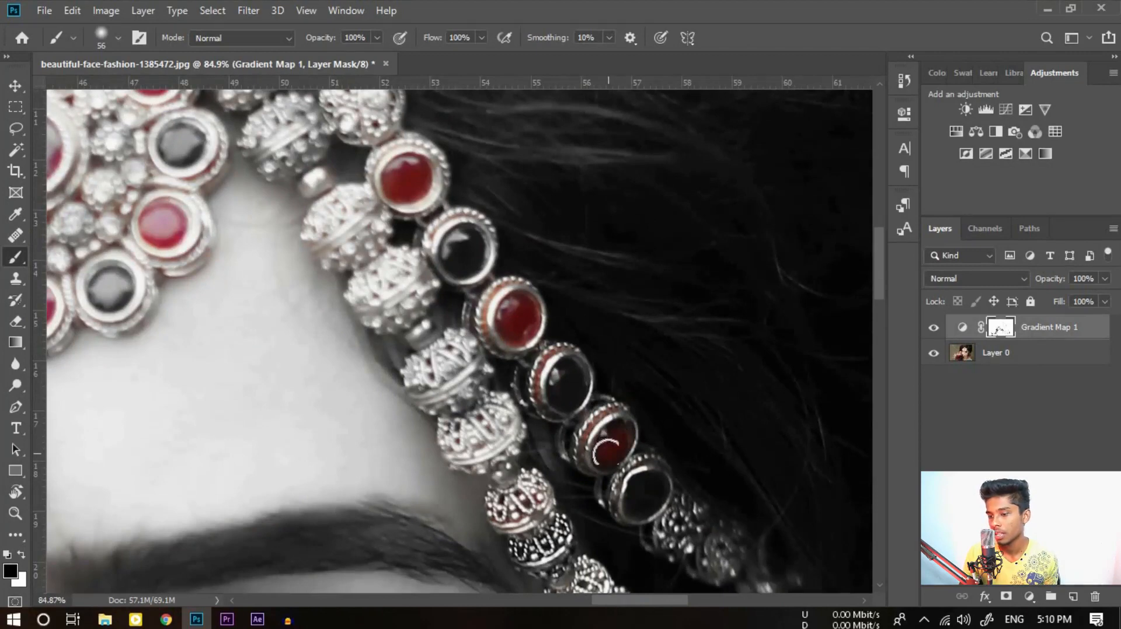
Examine the jewellery, the hennaed hand and the whole portrait to check the restored red areas.
{"action": "scroll", "coordinate": [616, 435], "scroll_direction": "down", "scroll_amount": 5}
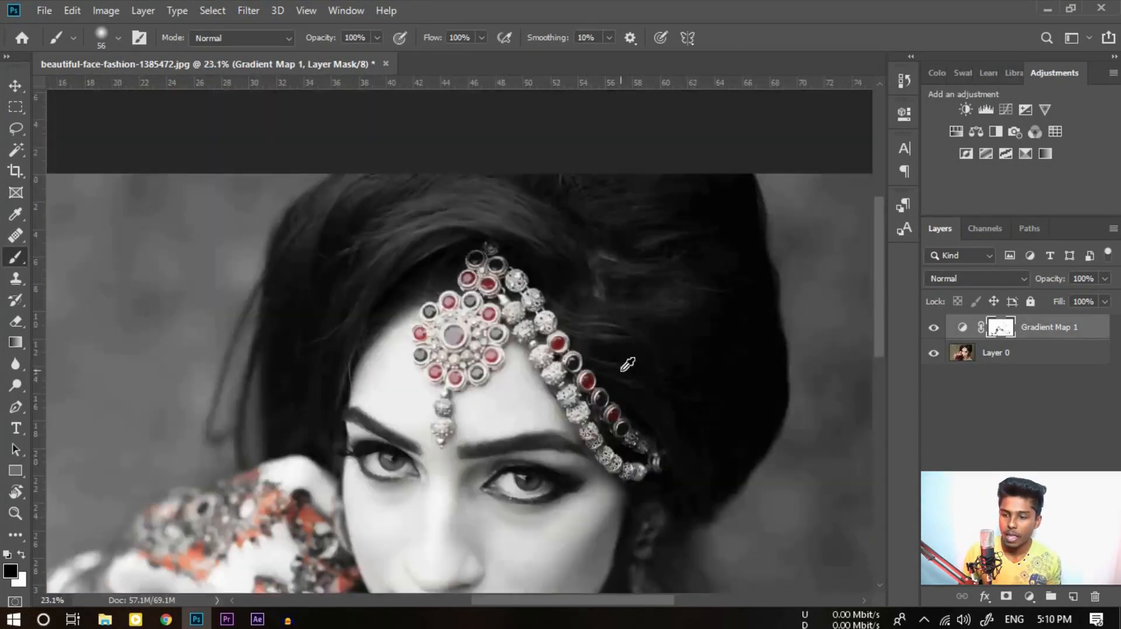
{"action": "scroll", "coordinate": [627, 364], "scroll_direction": "down", "scroll_amount": 2}
{"action": "scroll", "coordinate": [321, 337], "scroll_direction": "up", "scroll_amount": 3}
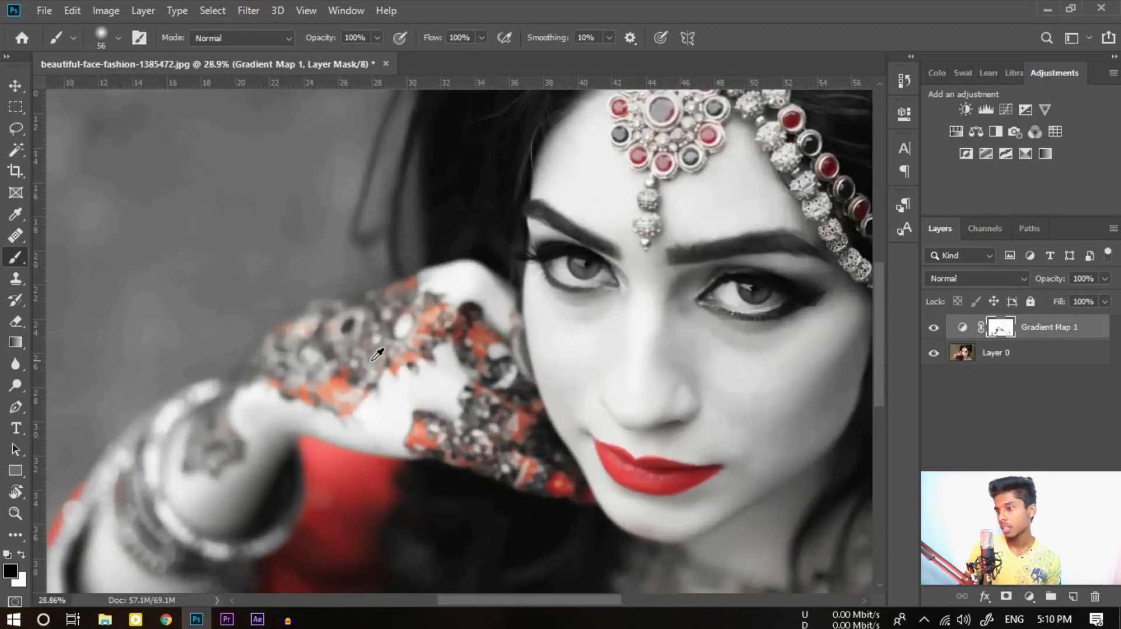
{"action": "scroll", "coordinate": [377, 354], "scroll_direction": "down", "scroll_amount": 3}
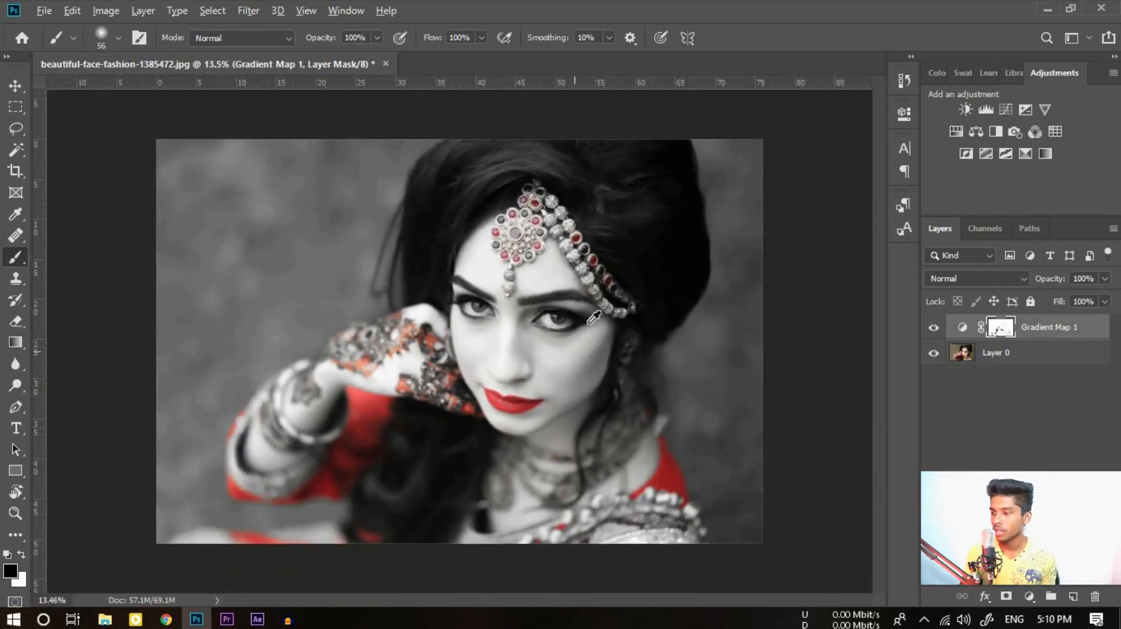
{"action": "scroll", "coordinate": [594, 316], "scroll_direction": "up", "scroll_amount": 1}
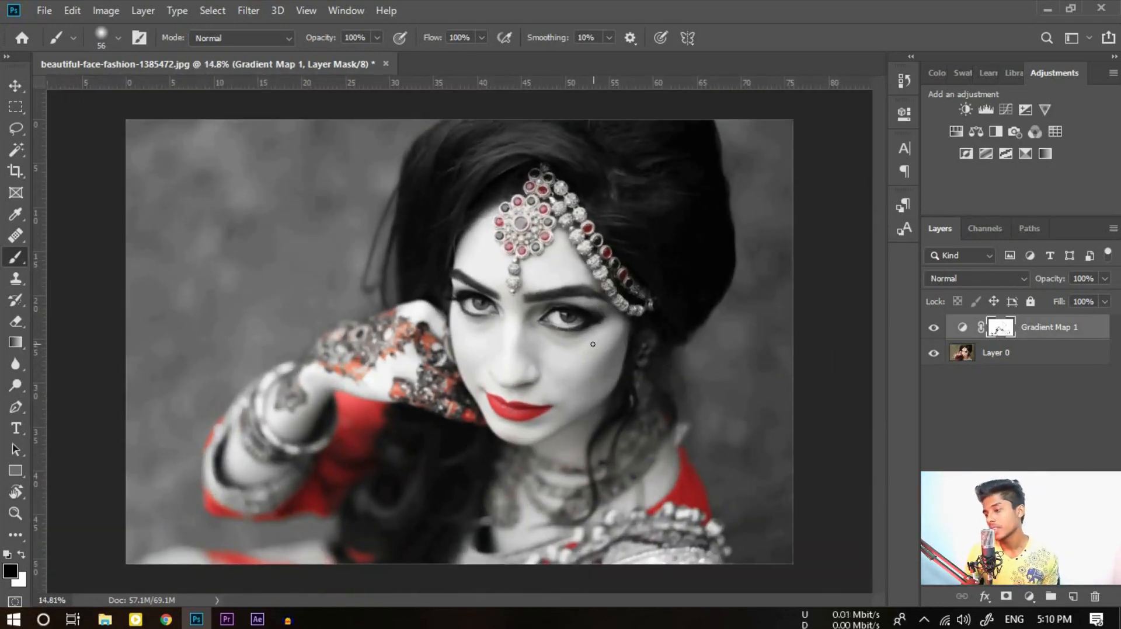